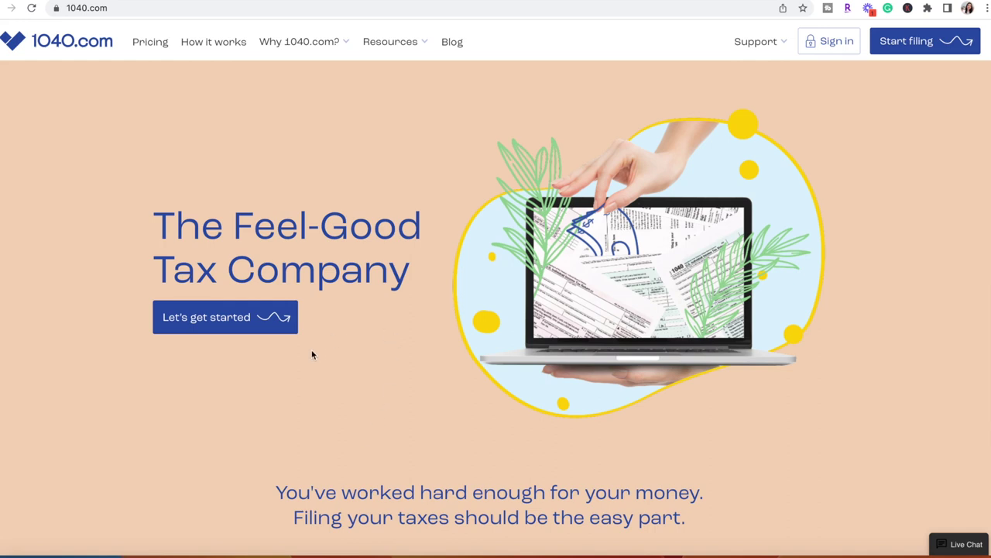
scroll(313, 355, down, 3)
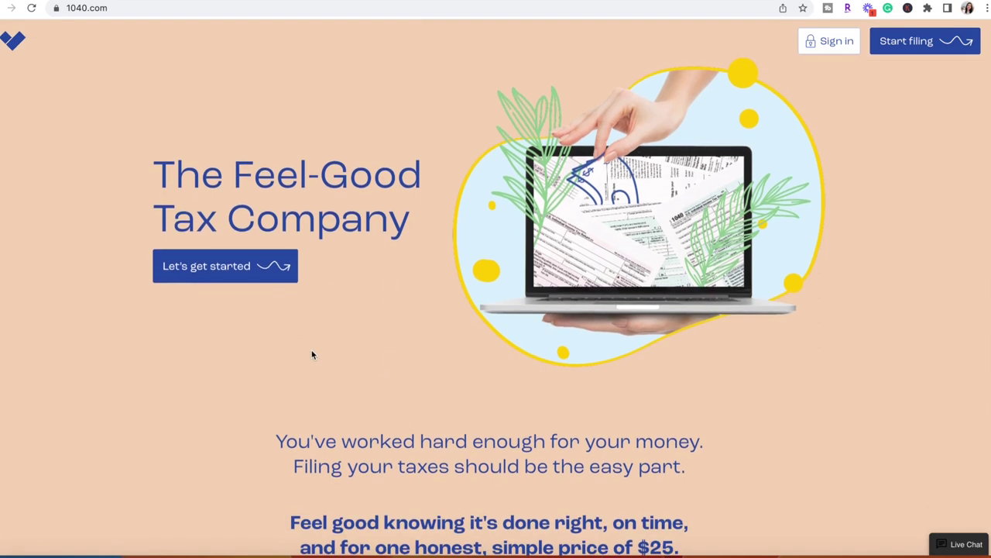
scroll(312, 355, down, 1)
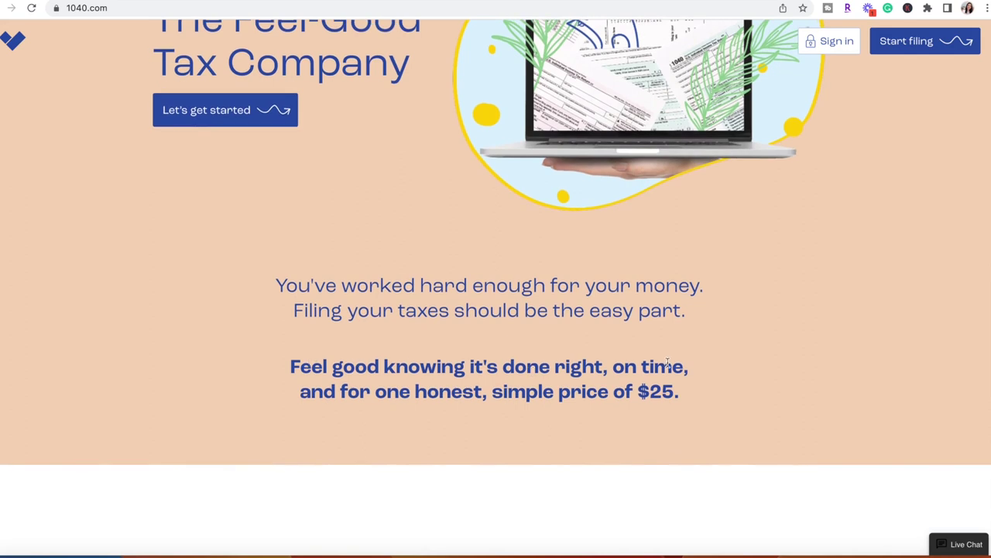
scroll(724, 403, down, 2)
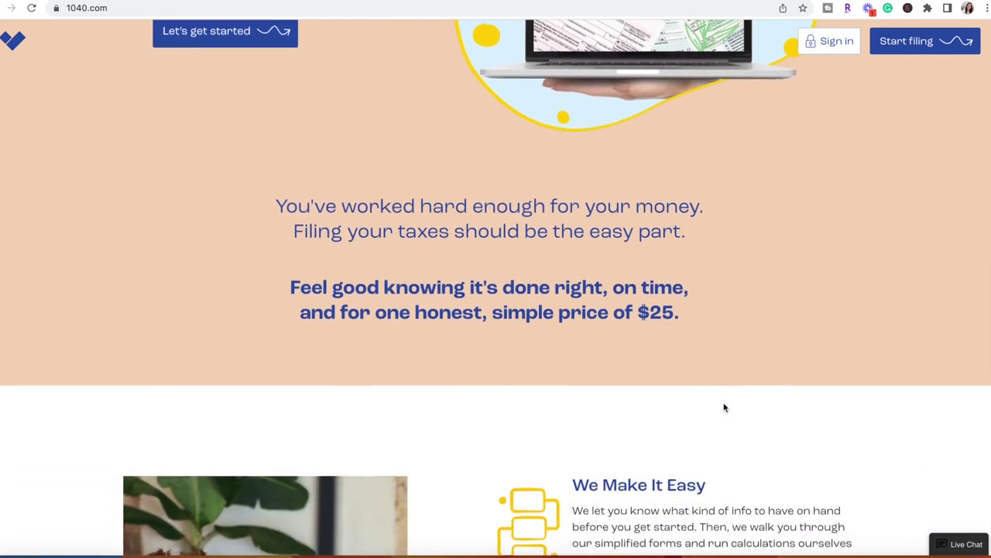
scroll(724, 403, down, 3)
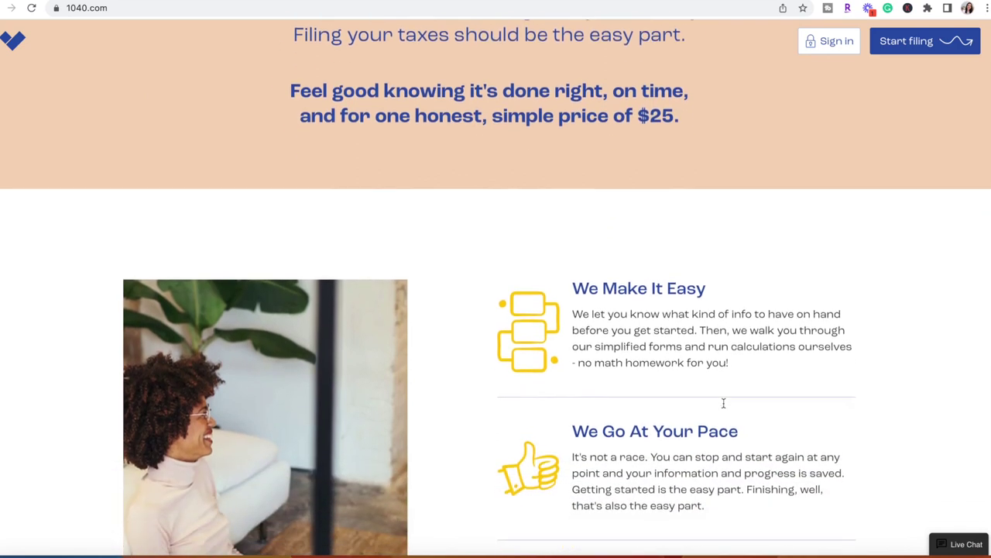
scroll(723, 402, down, 3)
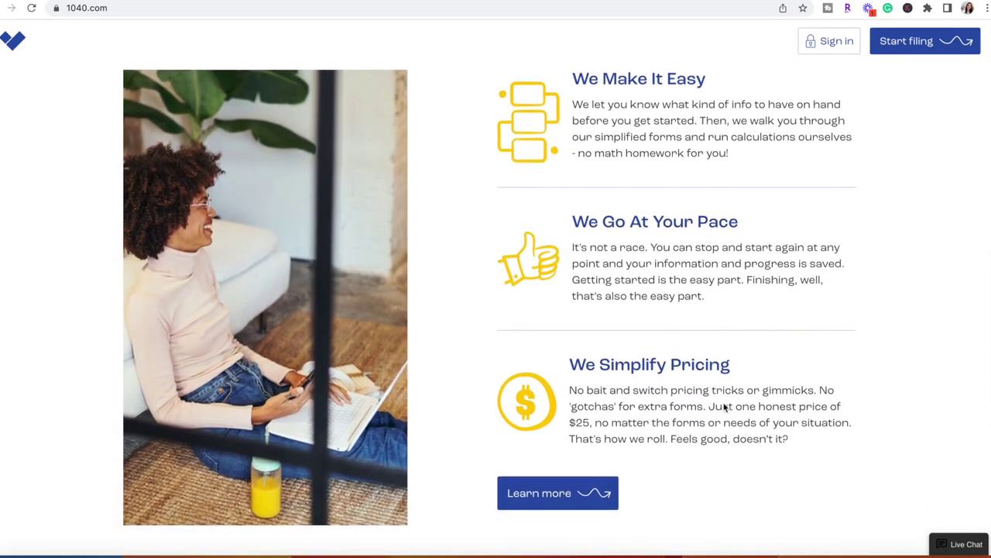
scroll(724, 405, down, 4)
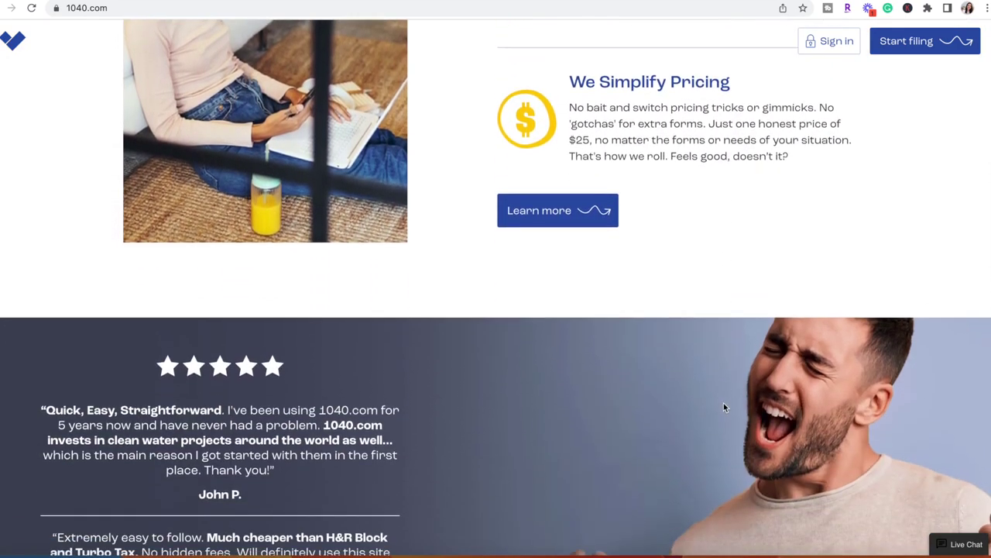
scroll(723, 406, down, 5)
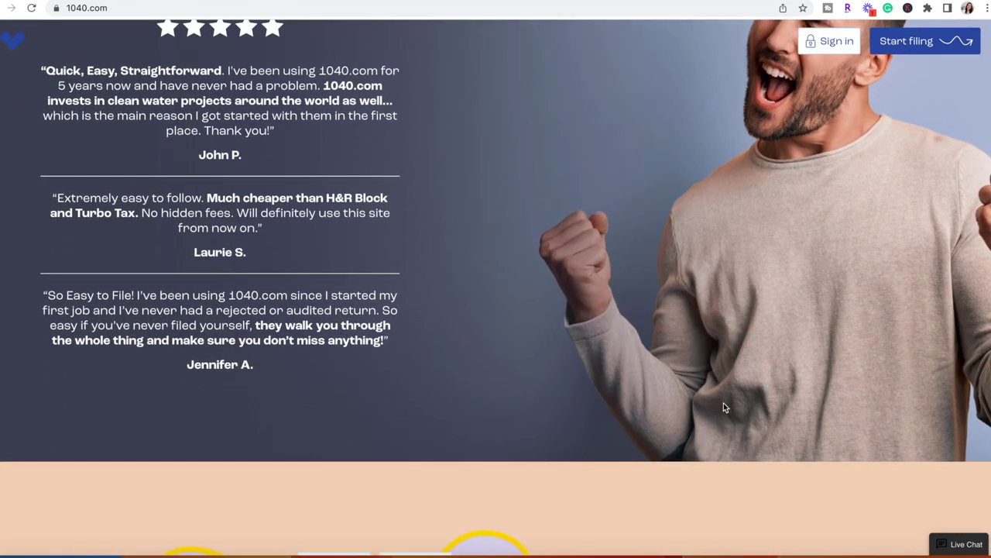
scroll(723, 407, down, 5)
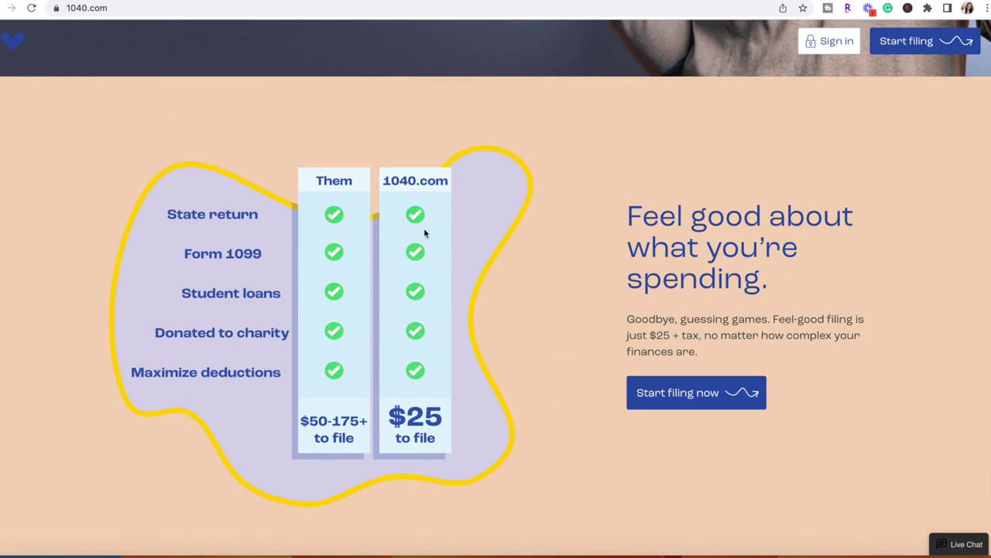
scroll(424, 232, down, 3)
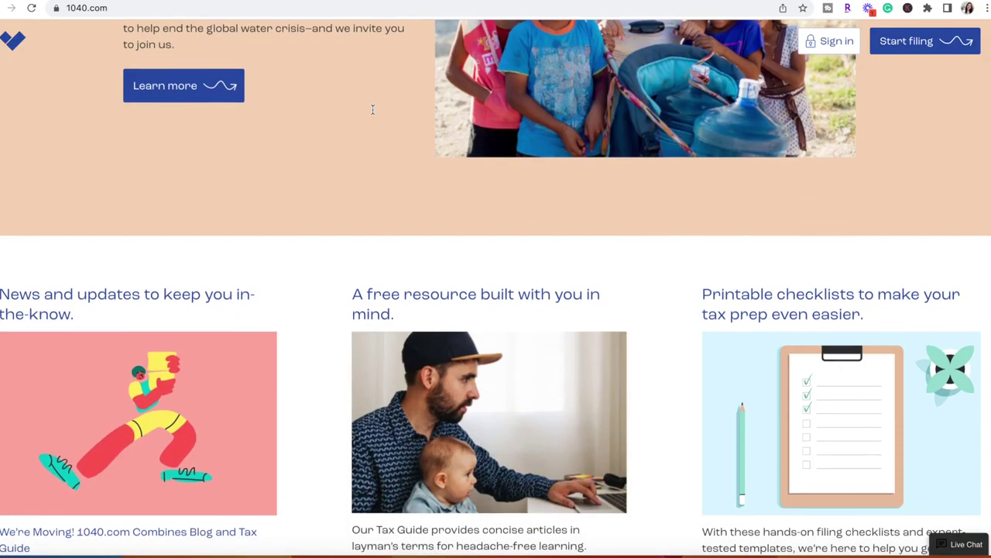
scroll(373, 109, up, 3)
scroll(373, 109, up, 3)
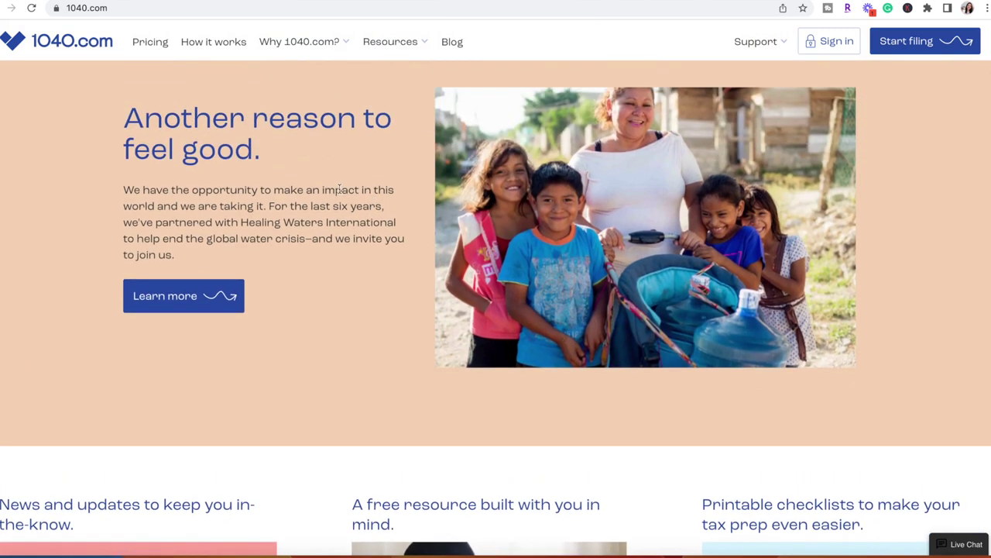
scroll(339, 189, up, 2)
scroll(339, 189, up, 1)
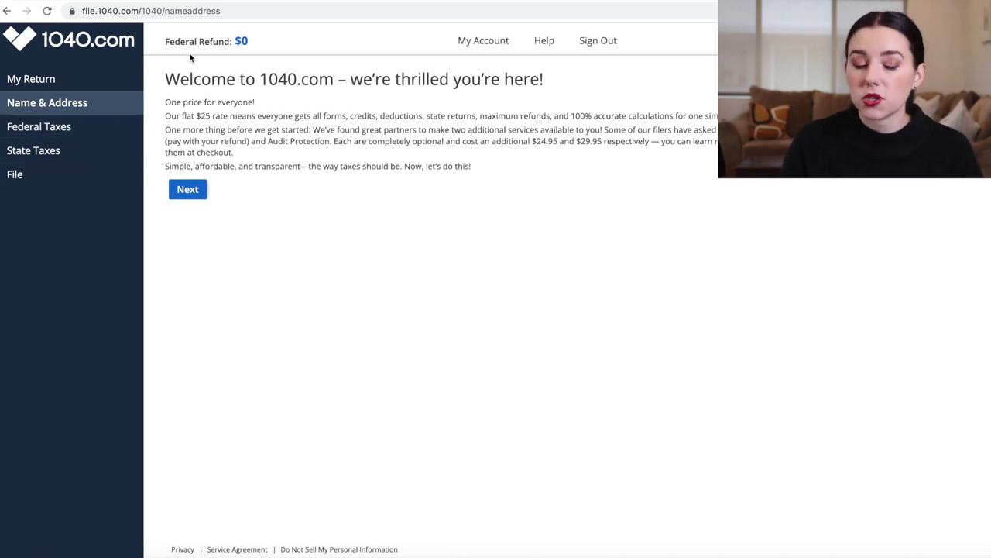
Get past the welcome introduction and set the filing status to Single
click(191, 193)
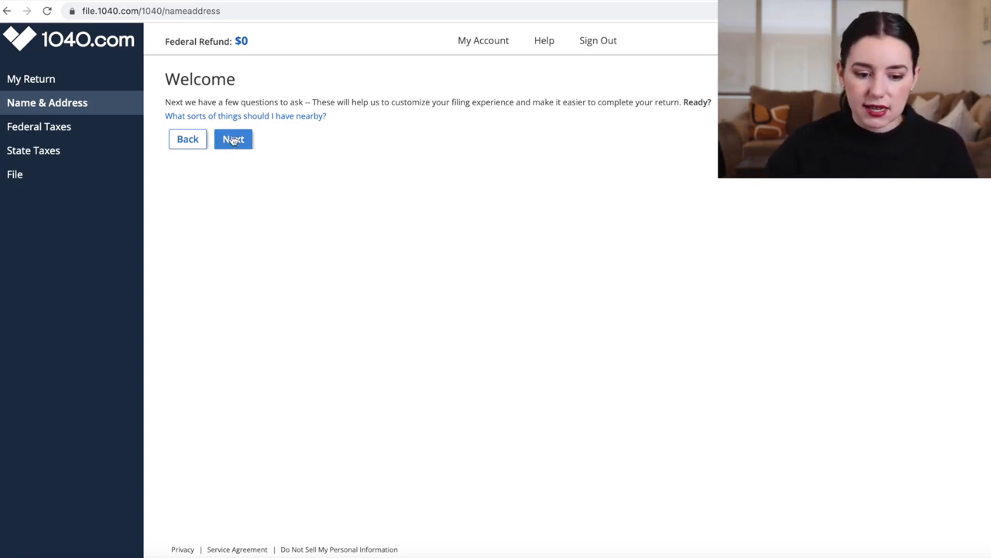
click(234, 140)
click(275, 120)
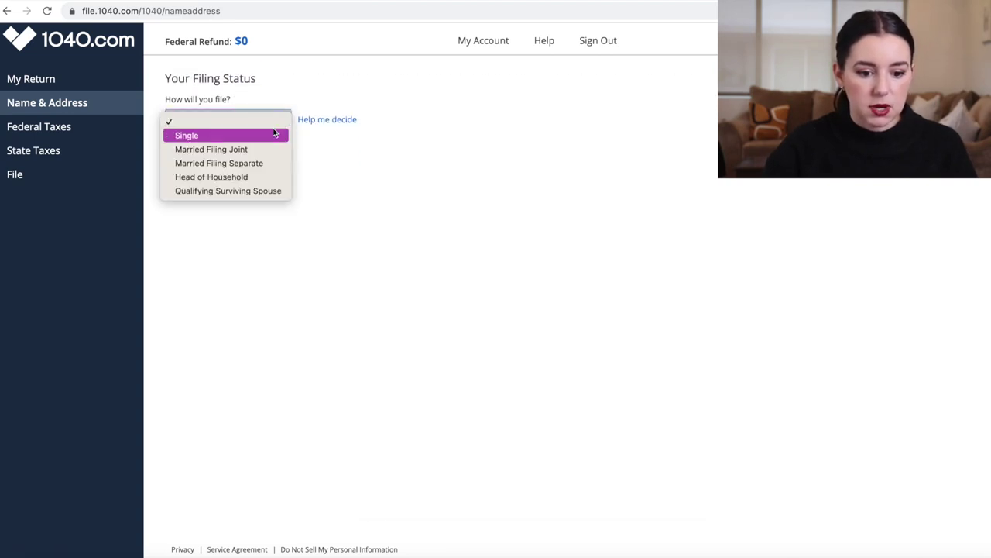
click(272, 134)
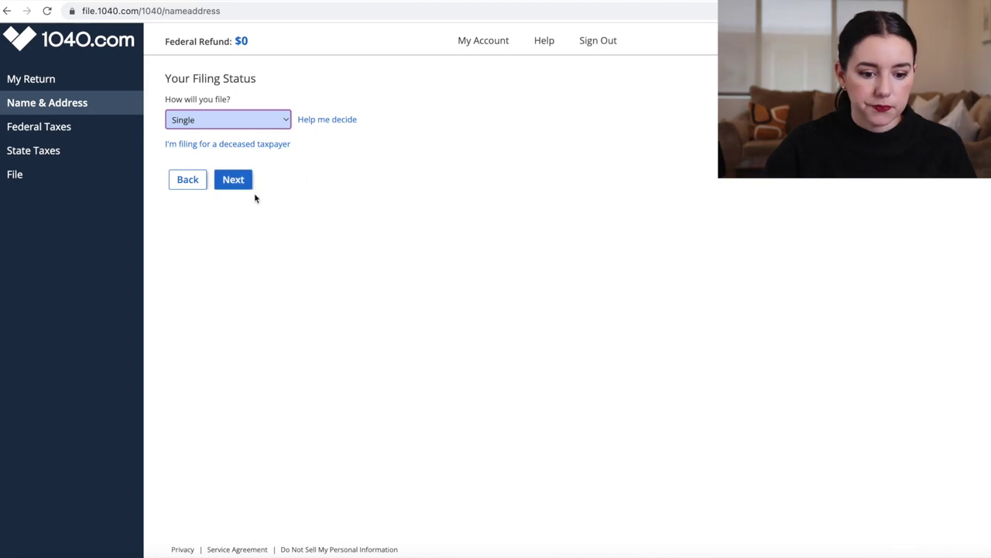
click(233, 179)
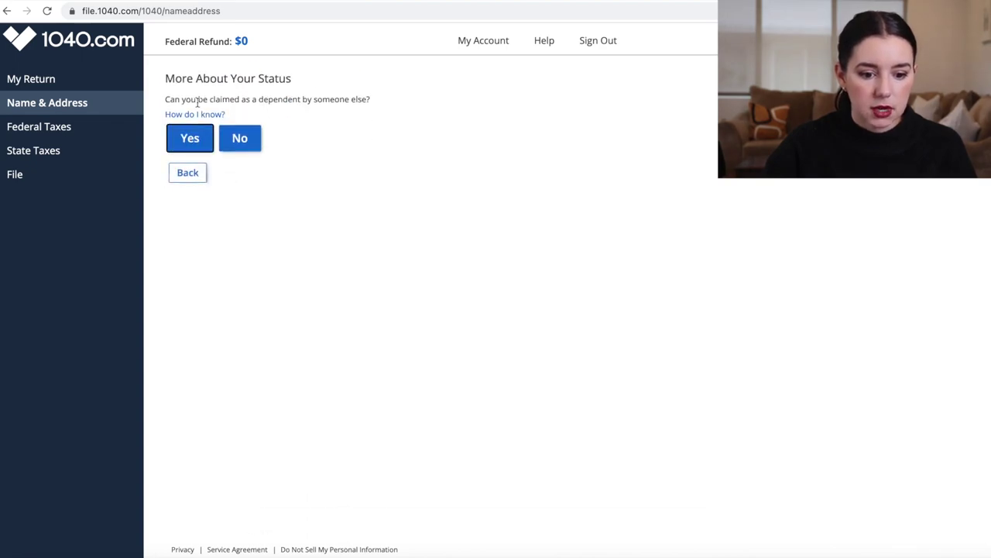
Answer that nobody can claim you as a dependent, then enter your first name and mailing address
click(238, 137)
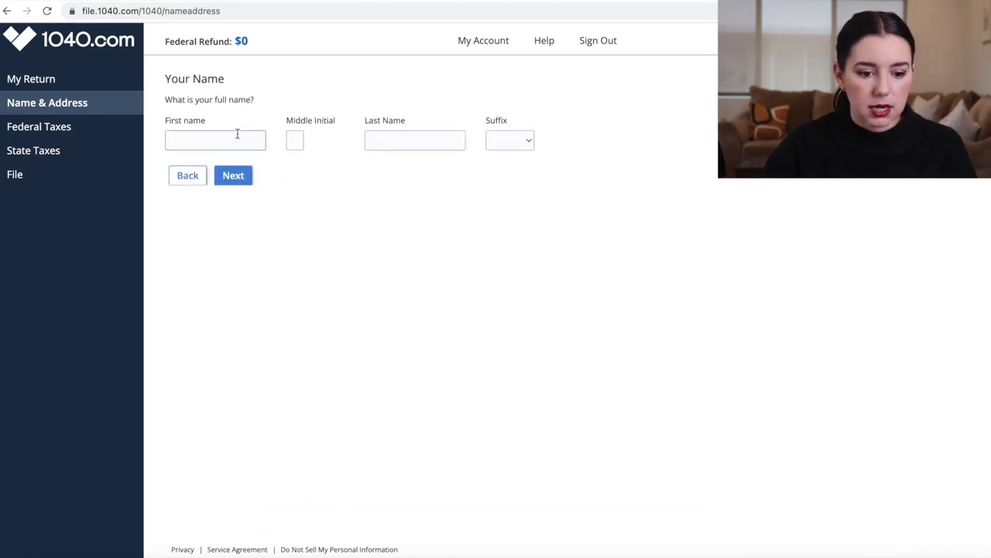
click(214, 145)
text(bob)
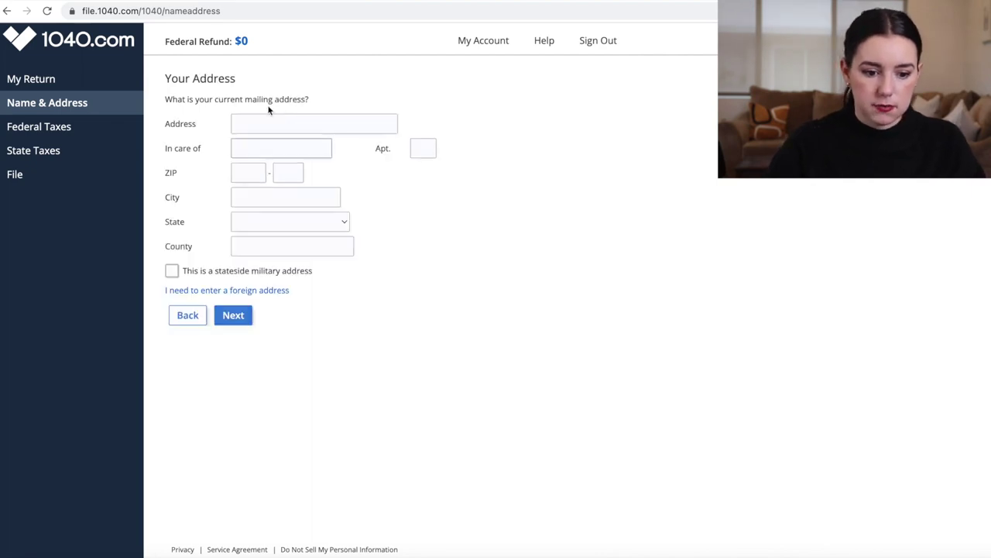
click(314, 124)
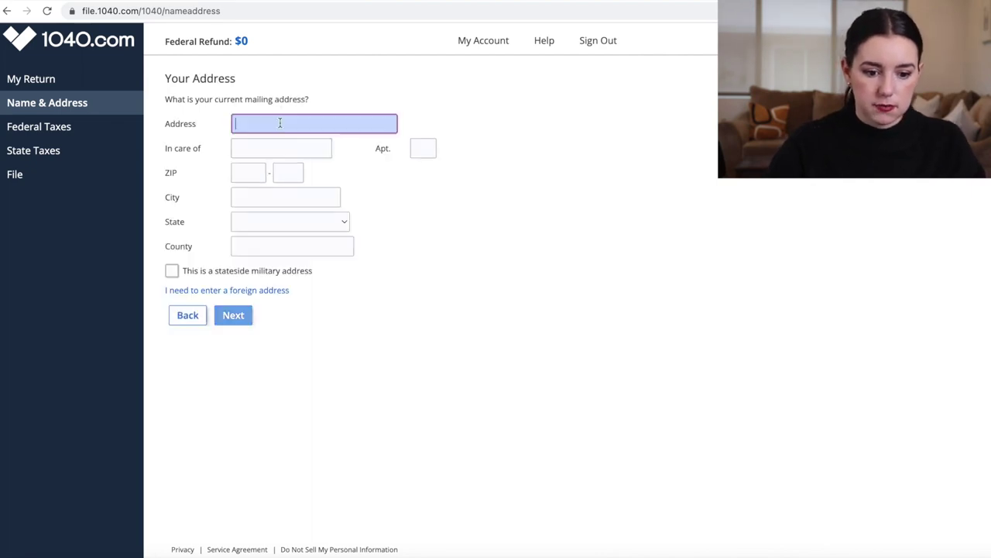
text(22)
text(2 O)
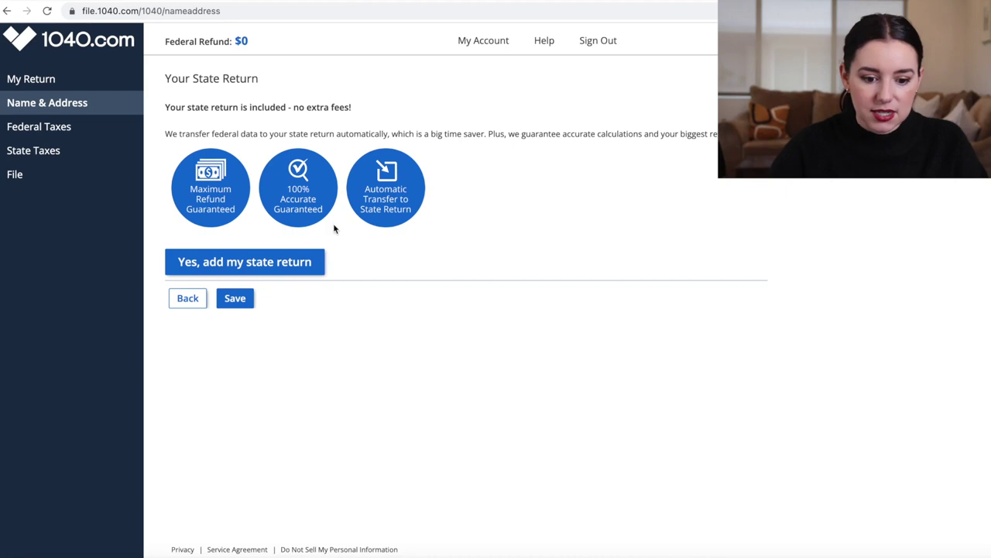
Add the CA state return and save to continue to Federal Taxes
click(226, 262)
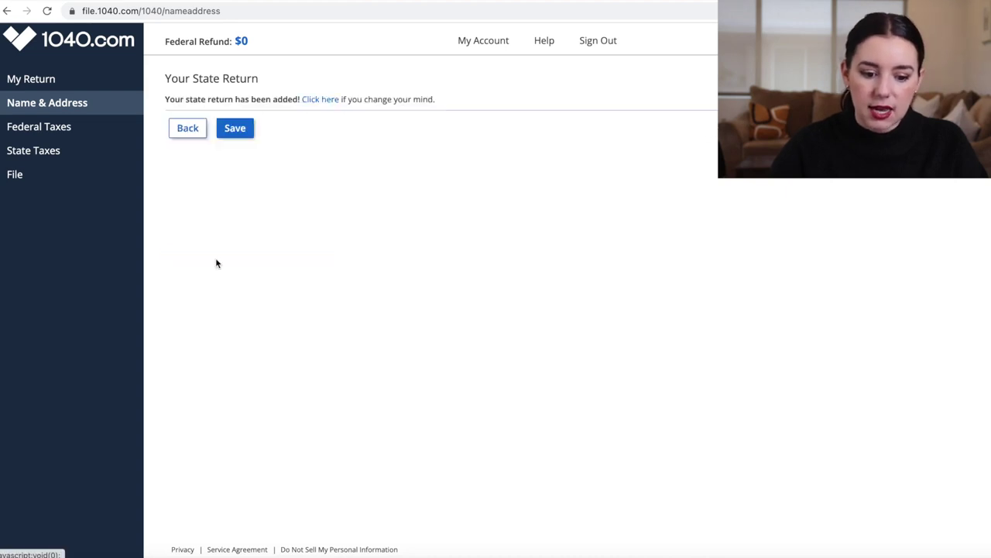
click(233, 130)
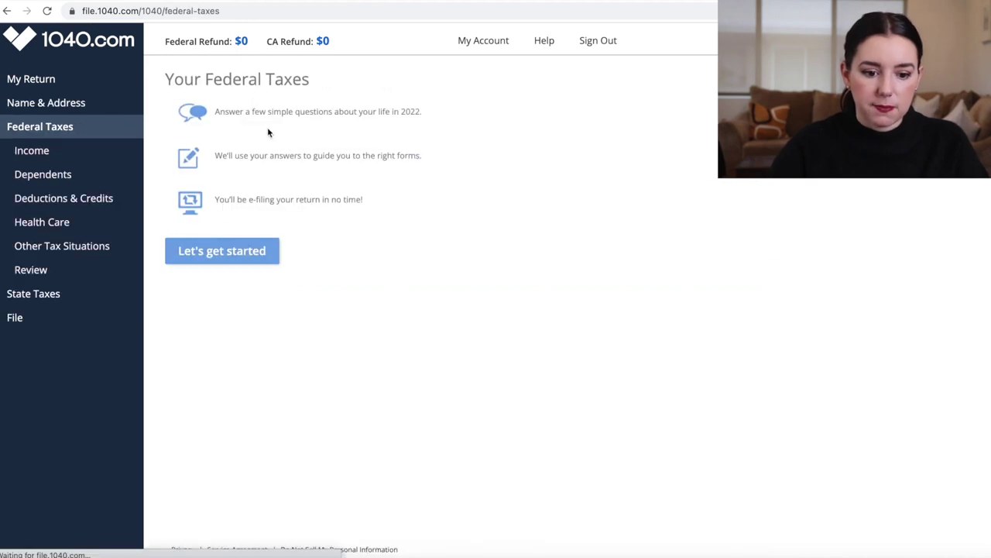
Start the federal interview and enter the $100,000 Vance Refrigeration W-2, including the employer EIN and box 12a code D
click(246, 249)
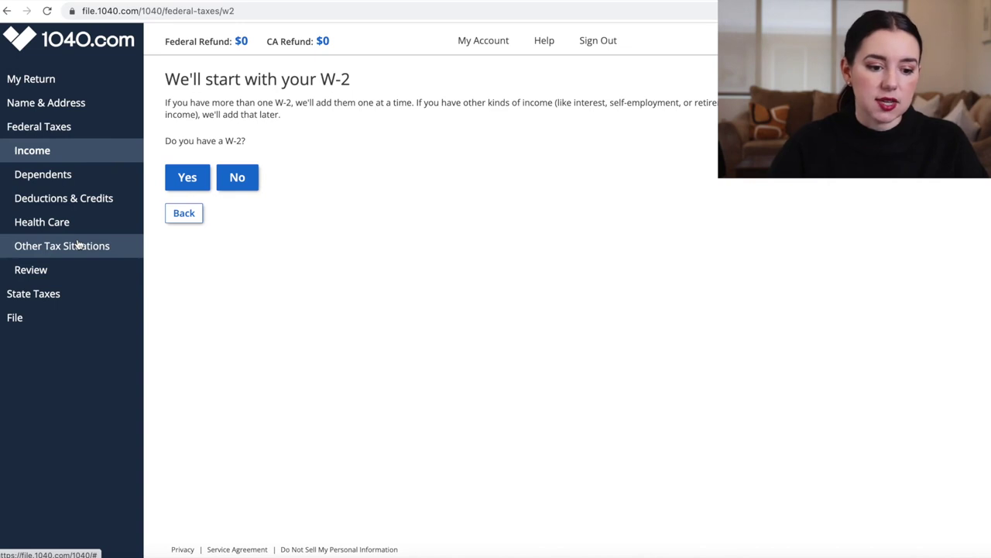
click(179, 173)
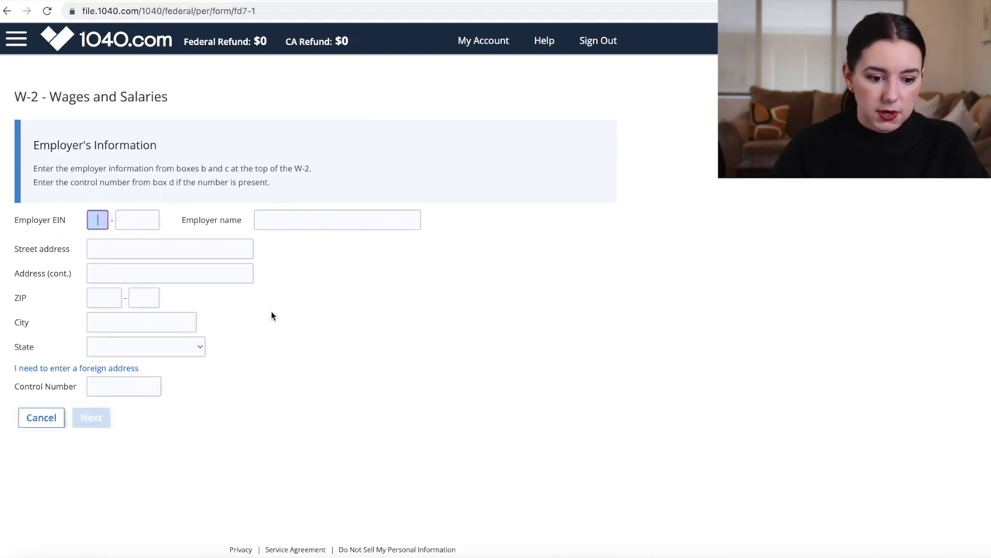
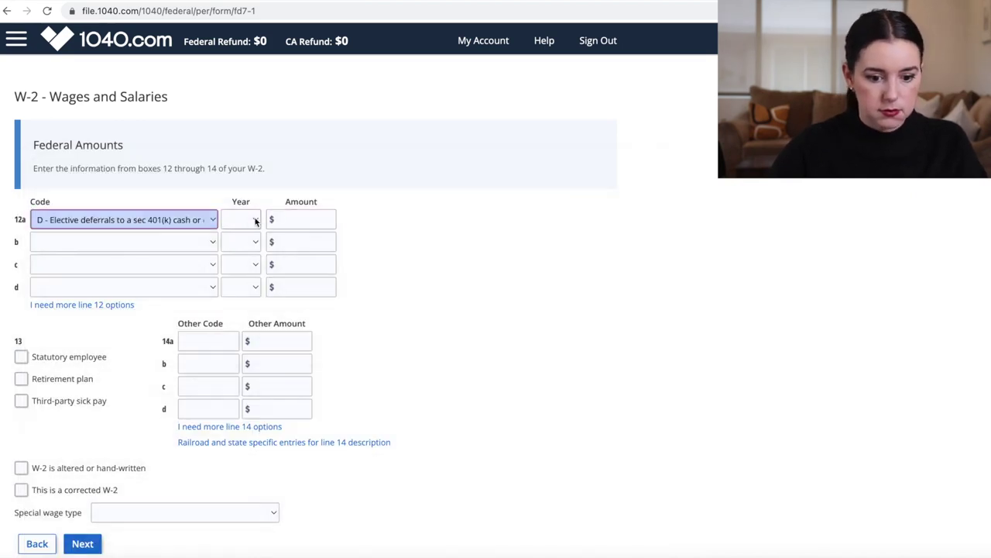
click(248, 220)
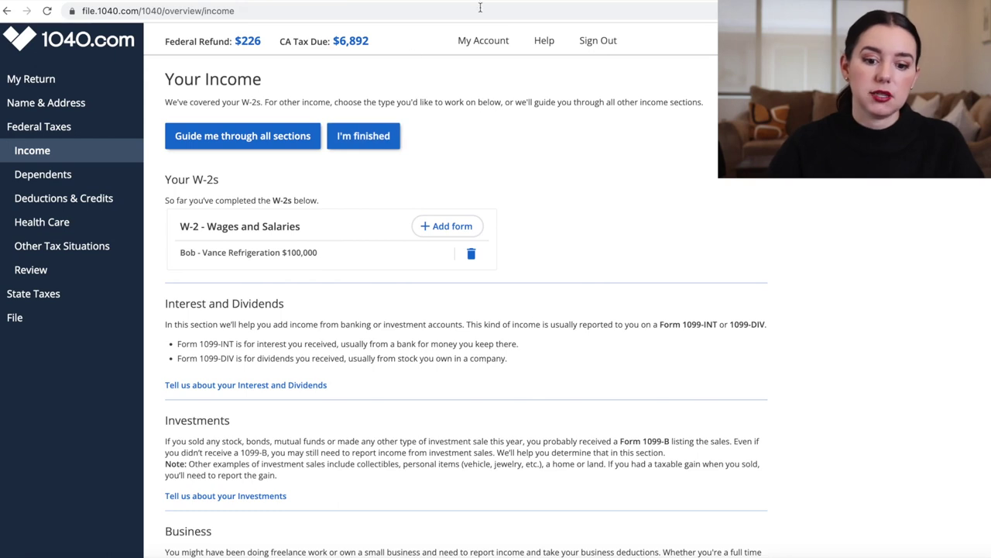
scroll(418, 150, down, 2)
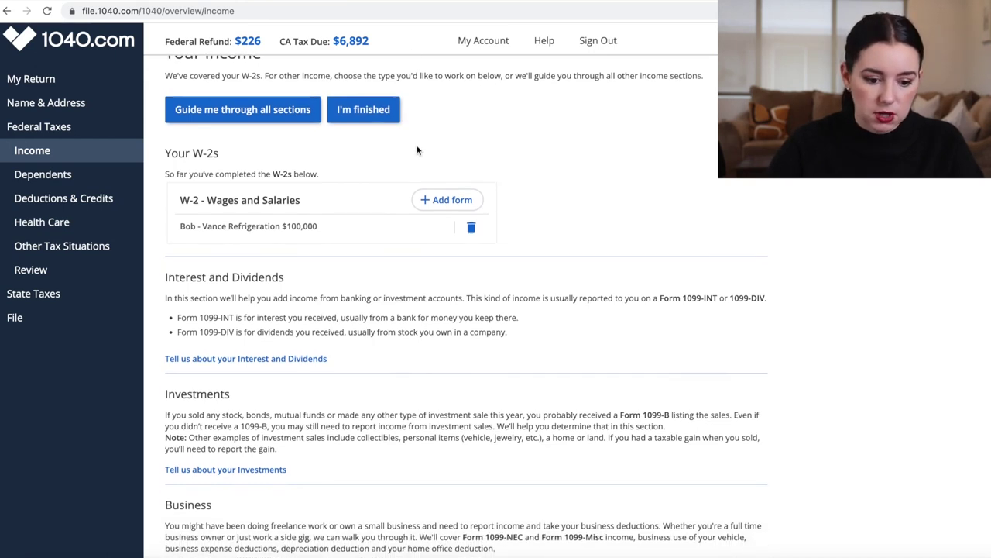
scroll(417, 149, down, 6)
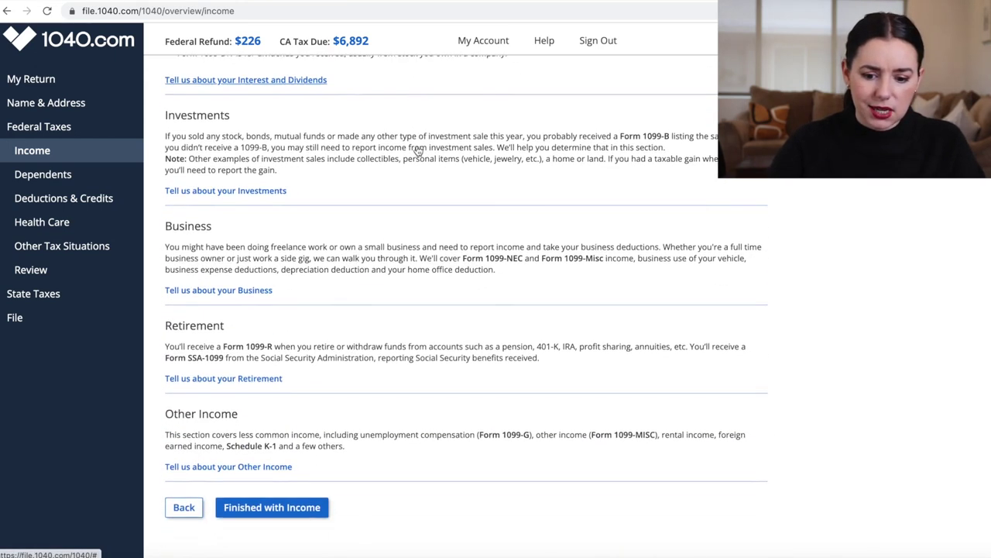
scroll(417, 147, up, 4)
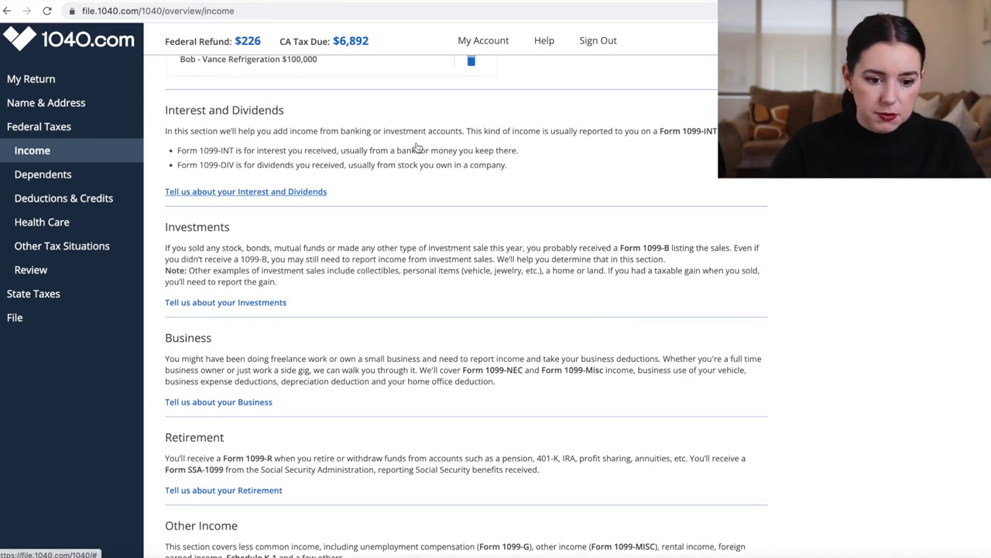
scroll(417, 147, up, 1)
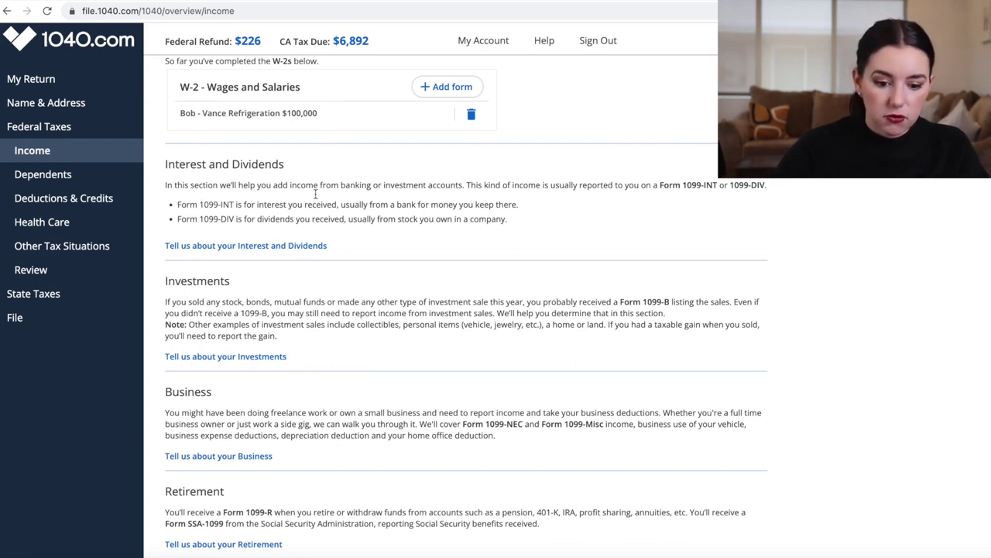
scroll(230, 323, down, 2)
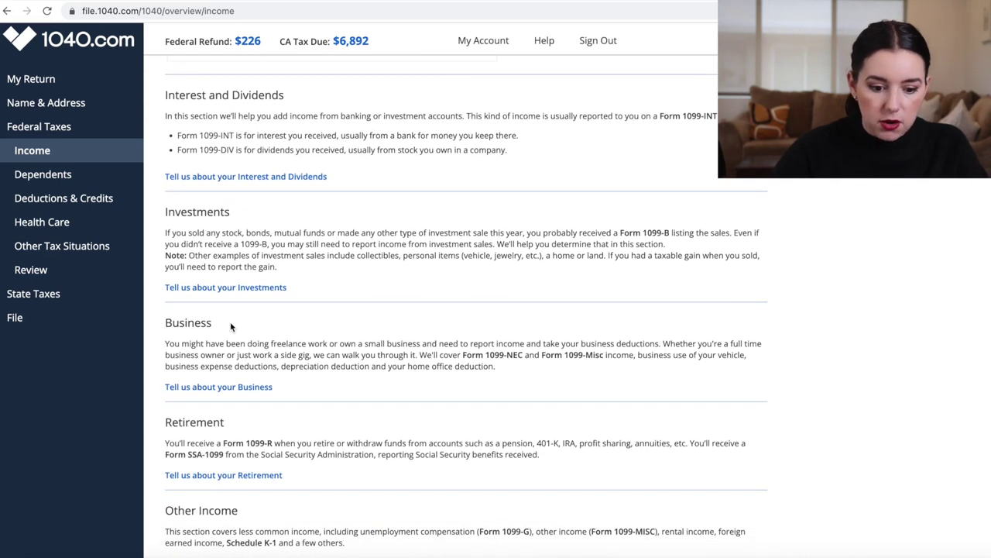
scroll(230, 322, down, 1)
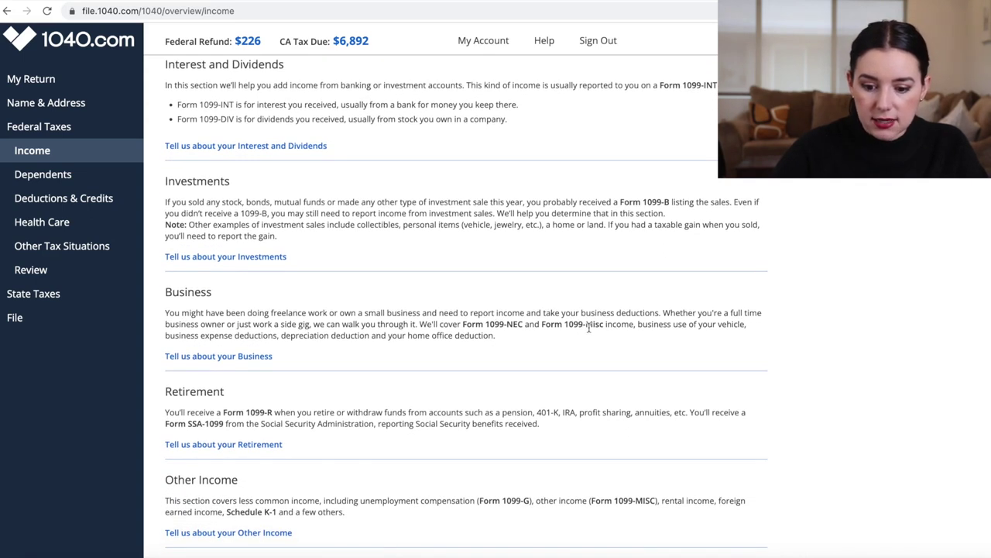
scroll(616, 332, down, 2)
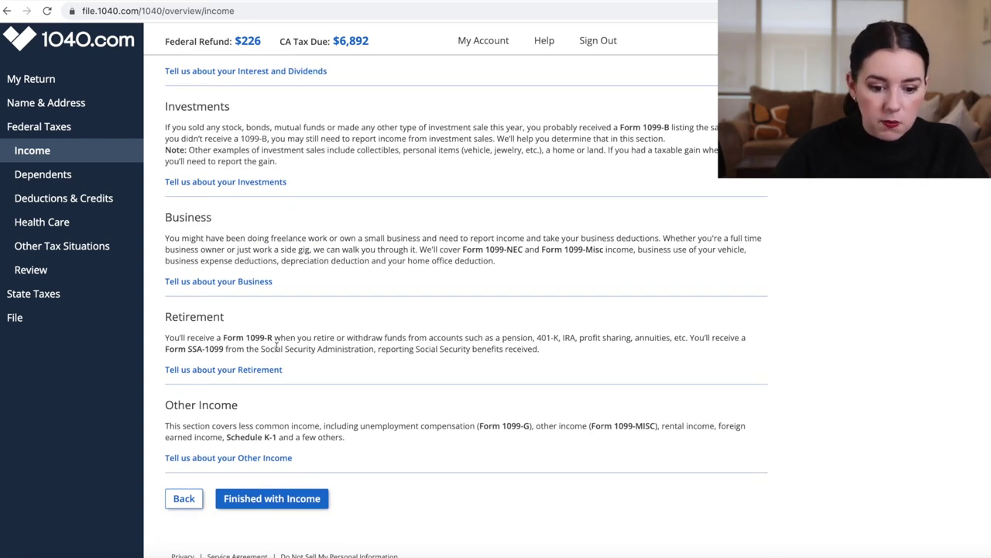
scroll(275, 341, up, 5)
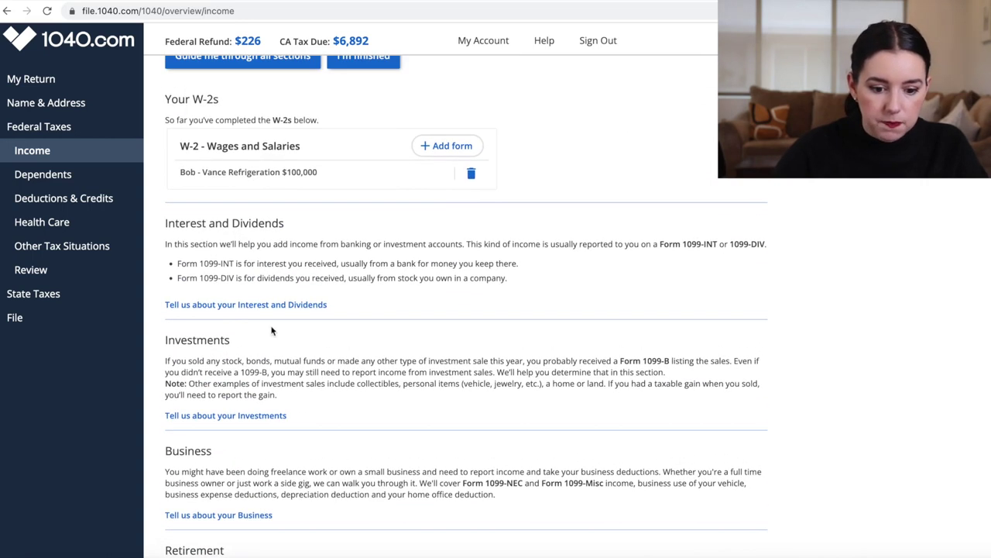
Confirm there was interest income and start a new 1099-INT entry
click(269, 306)
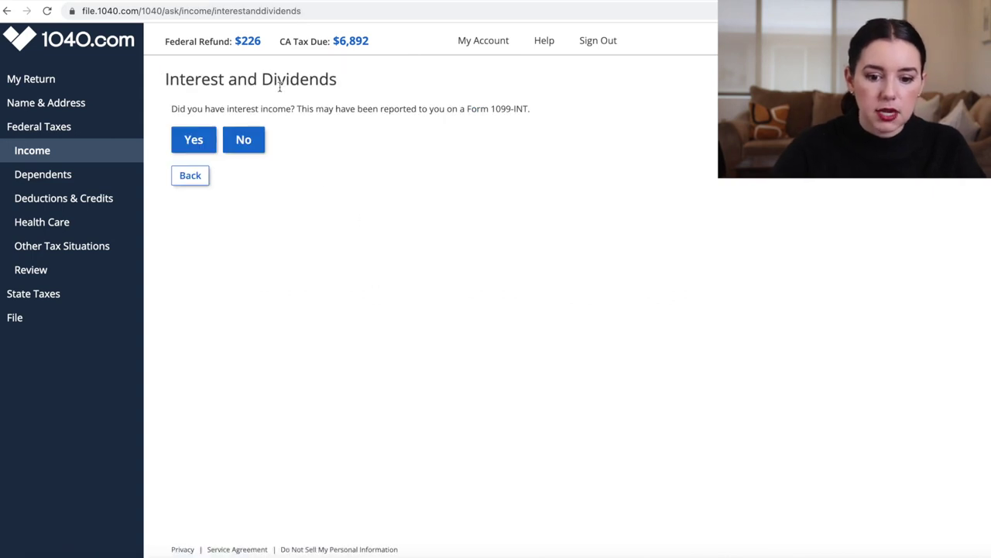
click(193, 147)
click(268, 133)
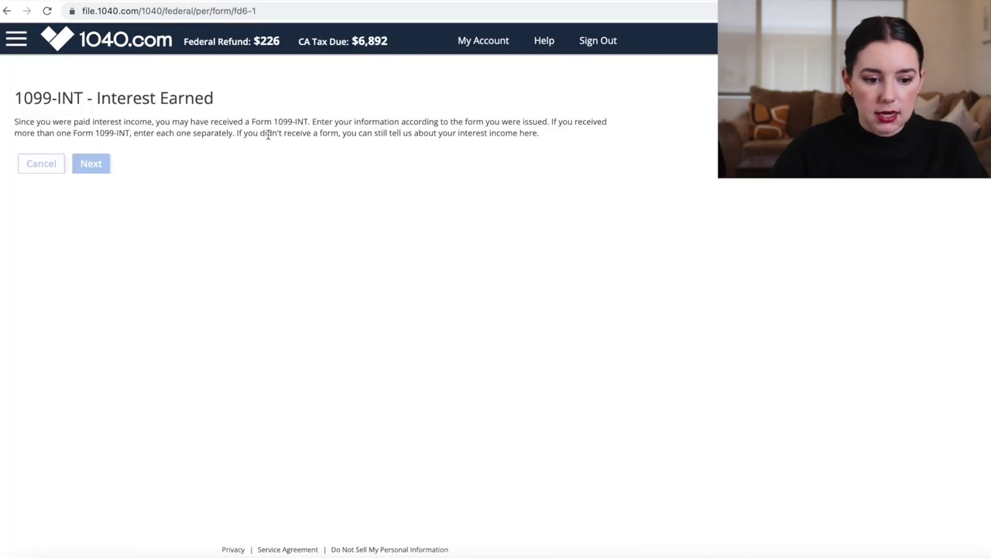
click(102, 165)
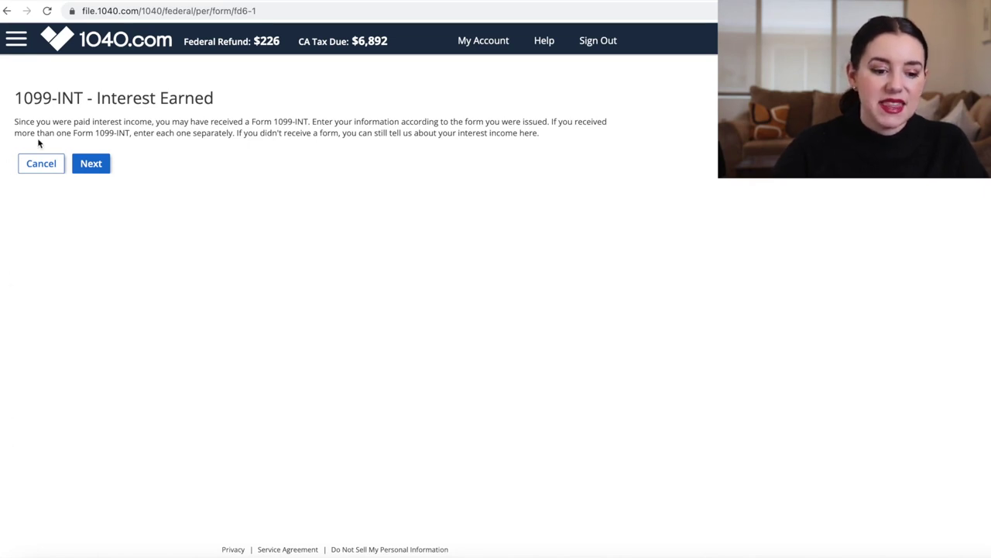
click(28, 40)
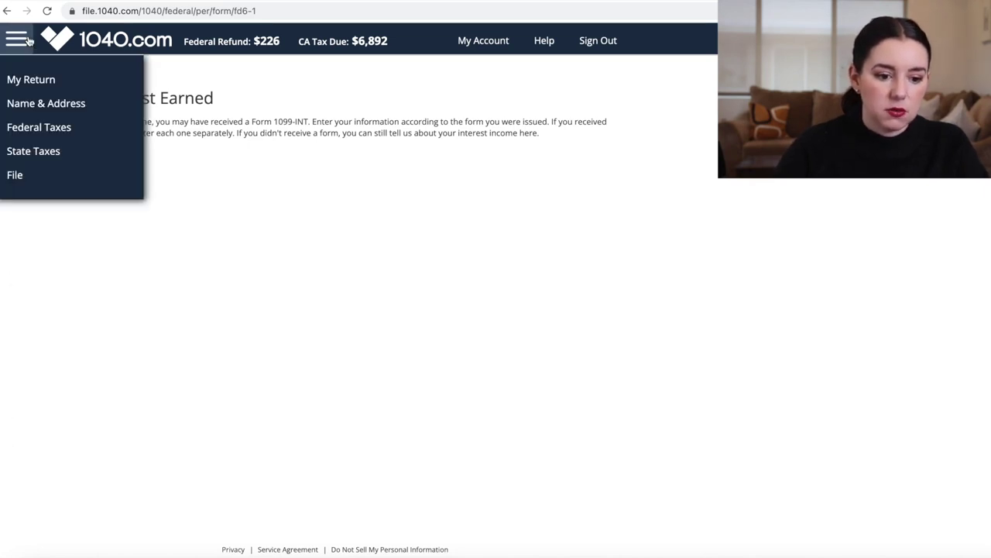
click(27, 40)
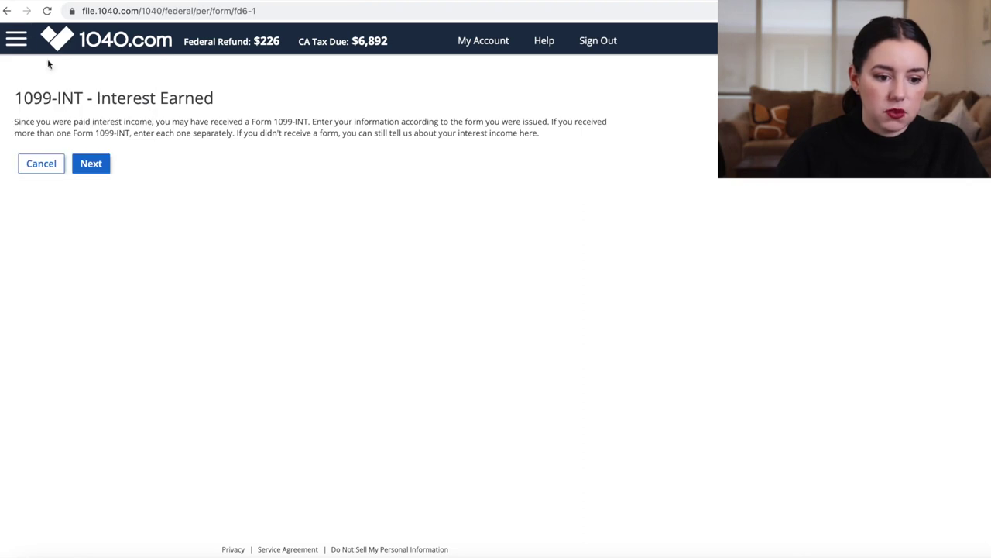
click(95, 171)
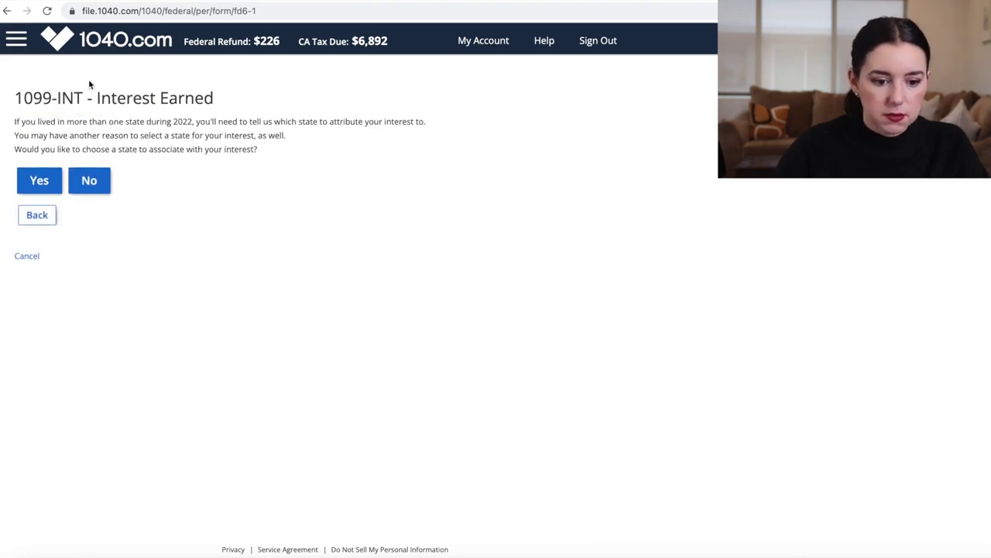
Fill in the Ally Bank 1099-INT with $345 interest, save it, and report no more interest
click(89, 180)
text(Ally Bank)
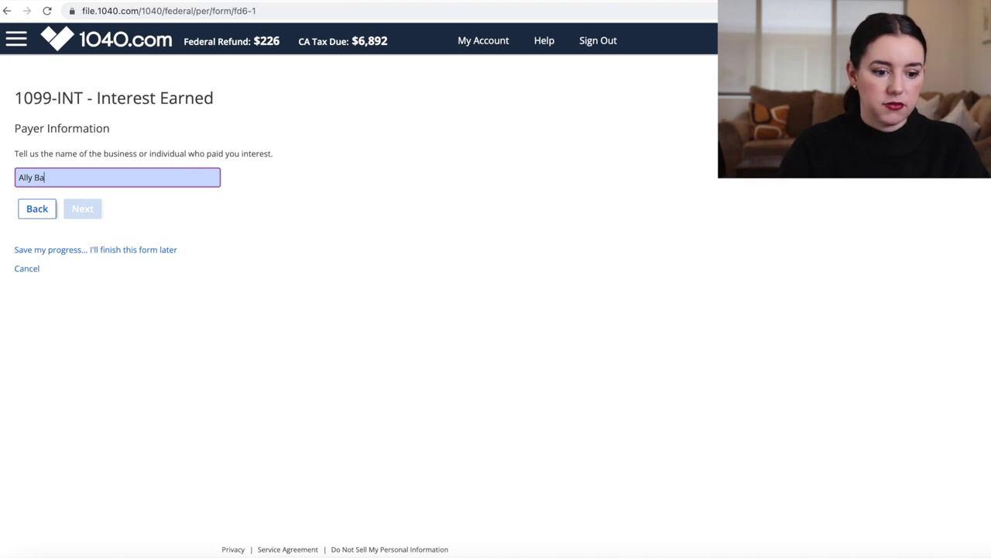
click(85, 208)
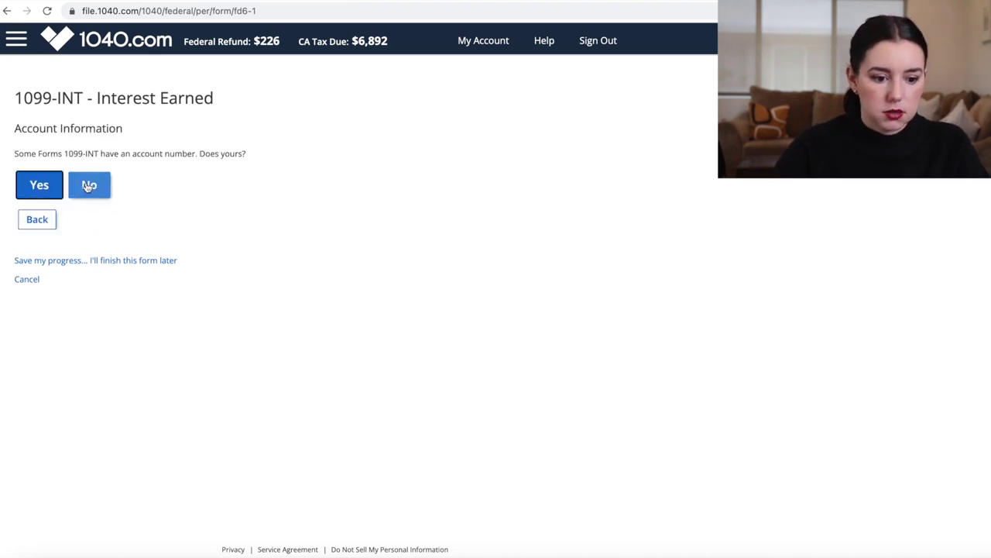
click(87, 184)
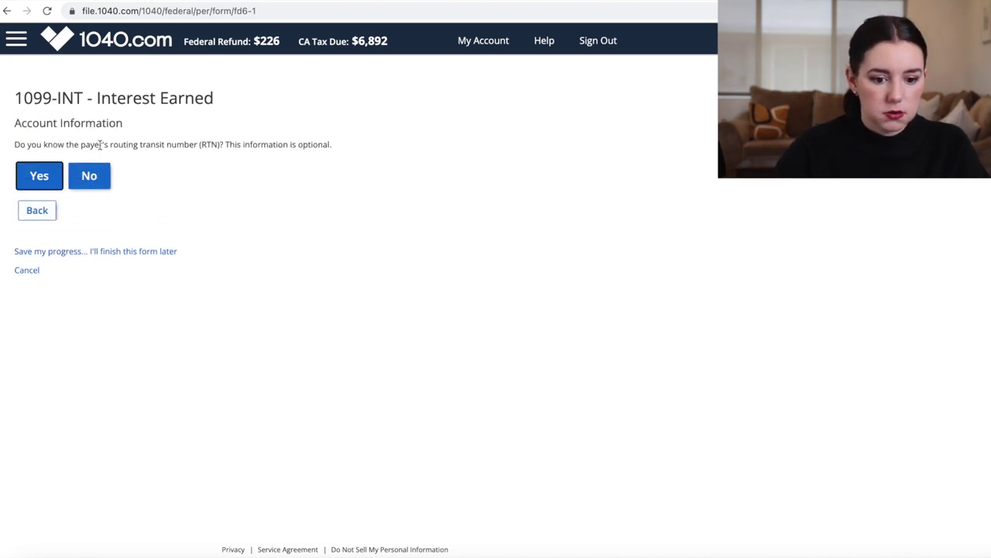
click(93, 174)
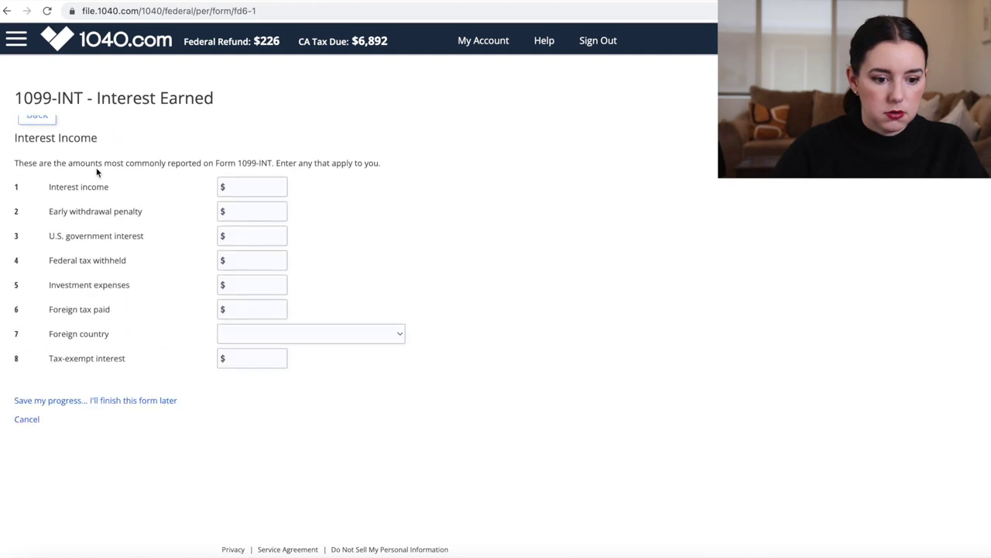
click(250, 178)
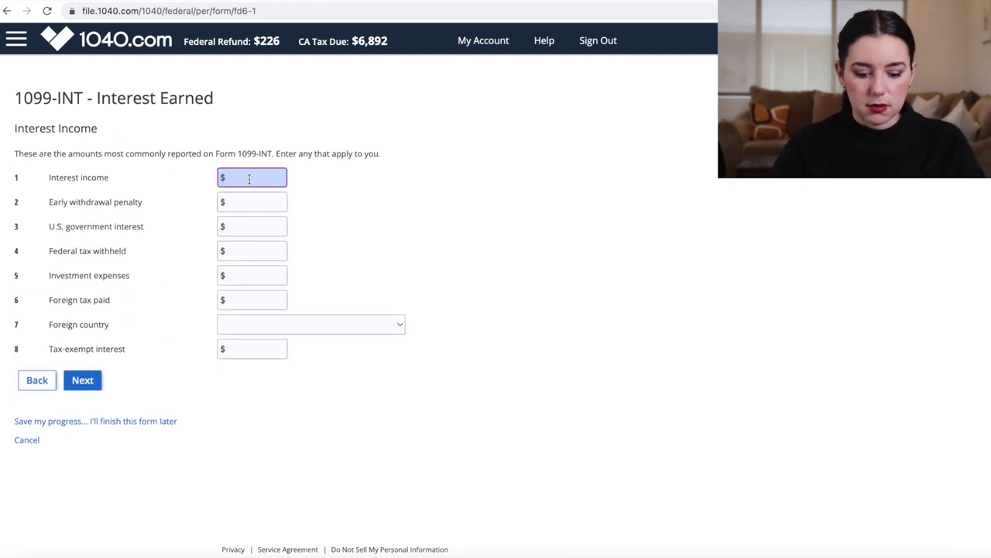
text(345)
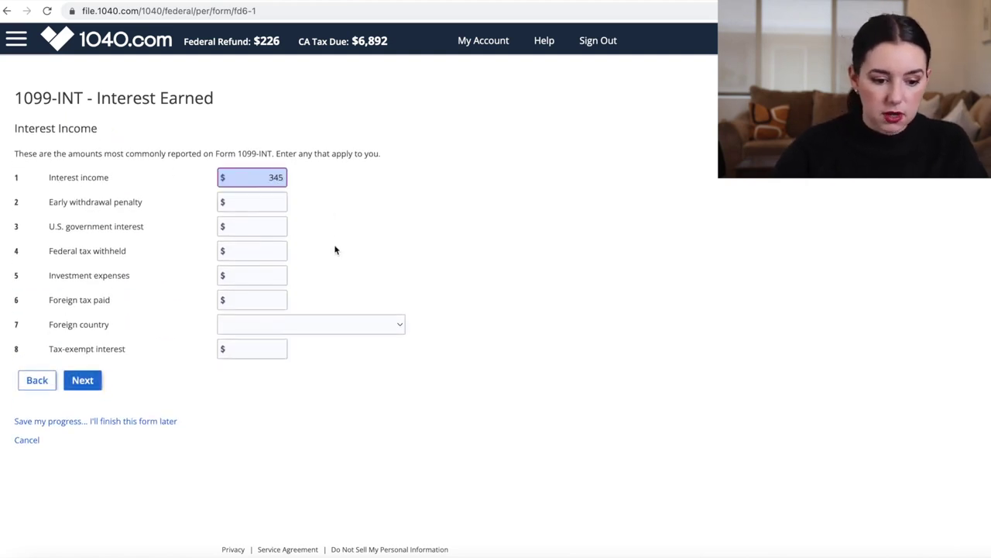
click(82, 380)
click(85, 189)
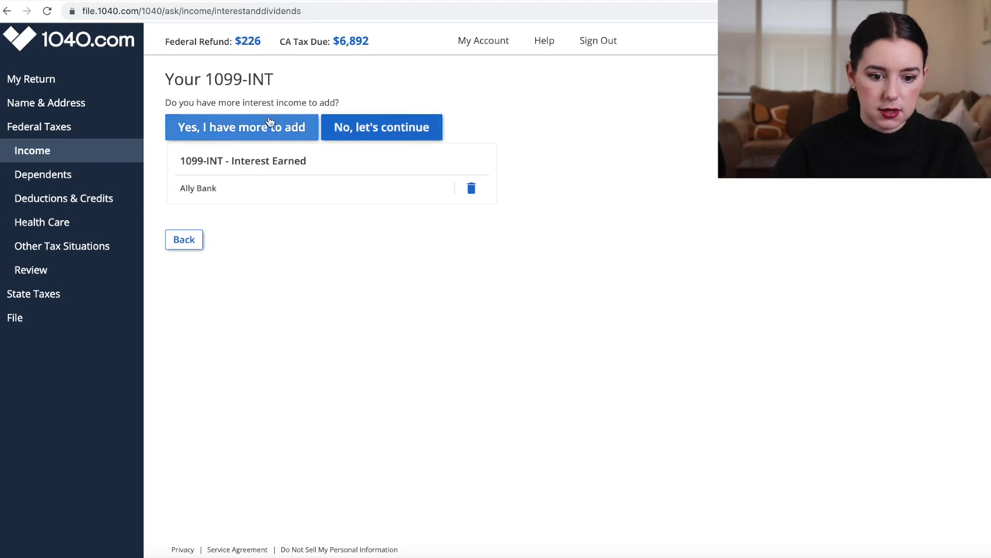
click(403, 136)
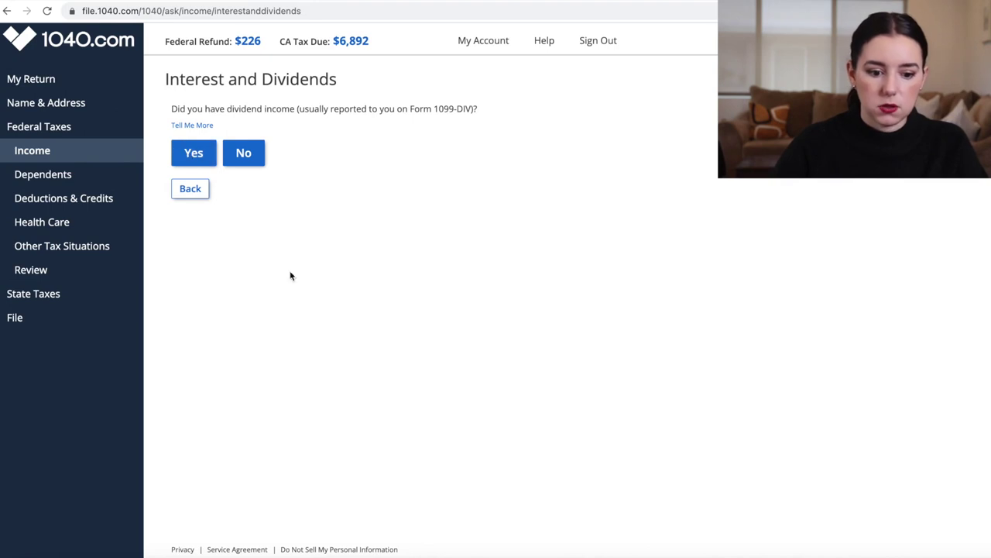
Confirm dividend income, start a 1099-DIV entry, and assign it to California
click(205, 156)
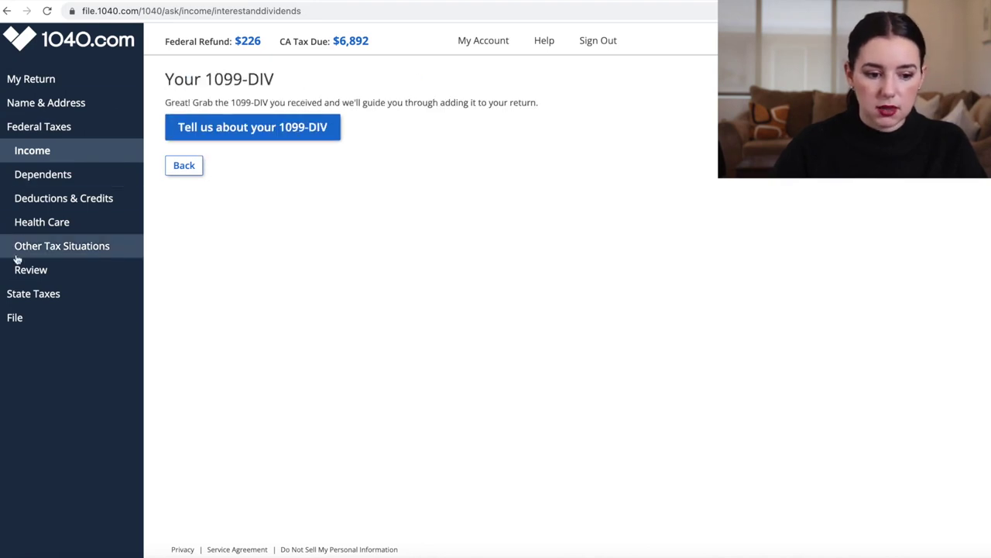
click(265, 132)
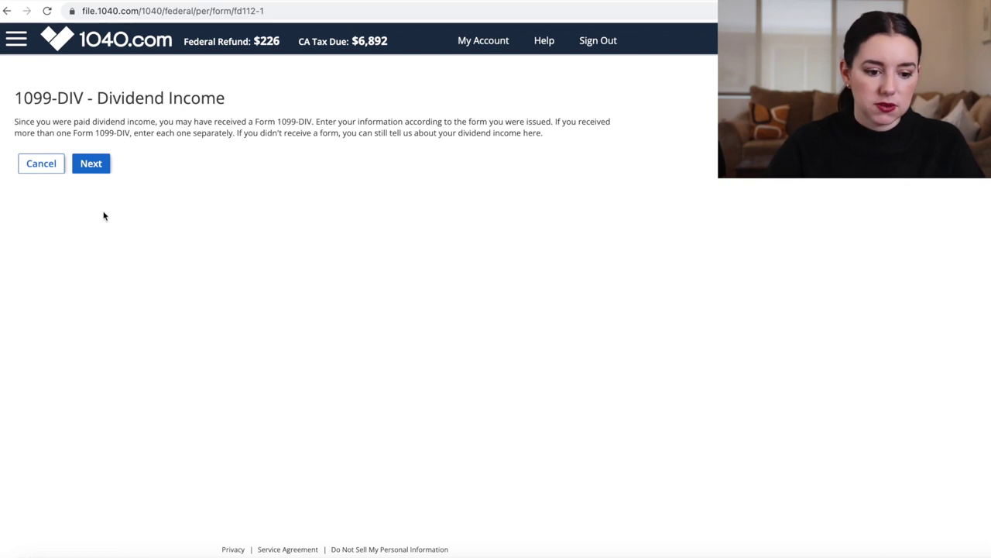
click(92, 165)
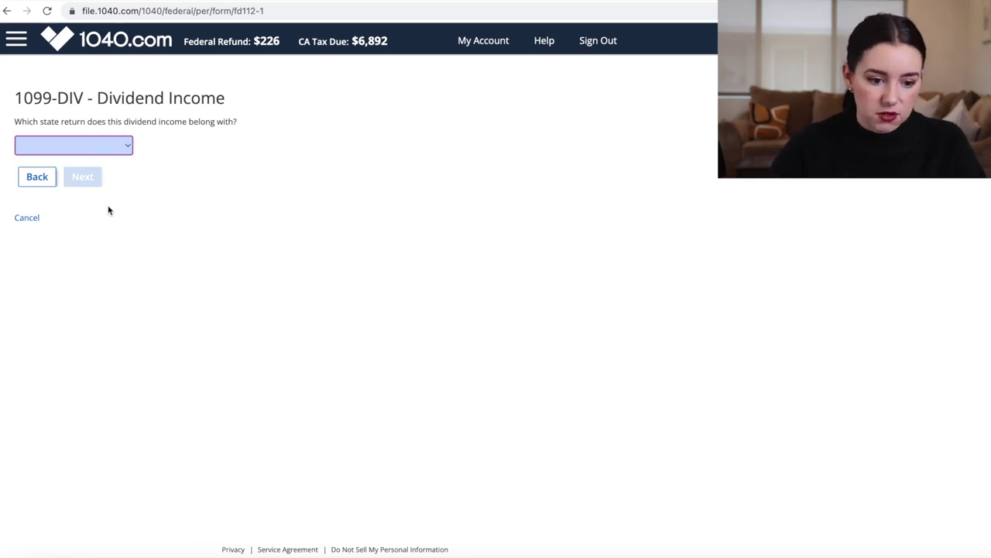
click(65, 154)
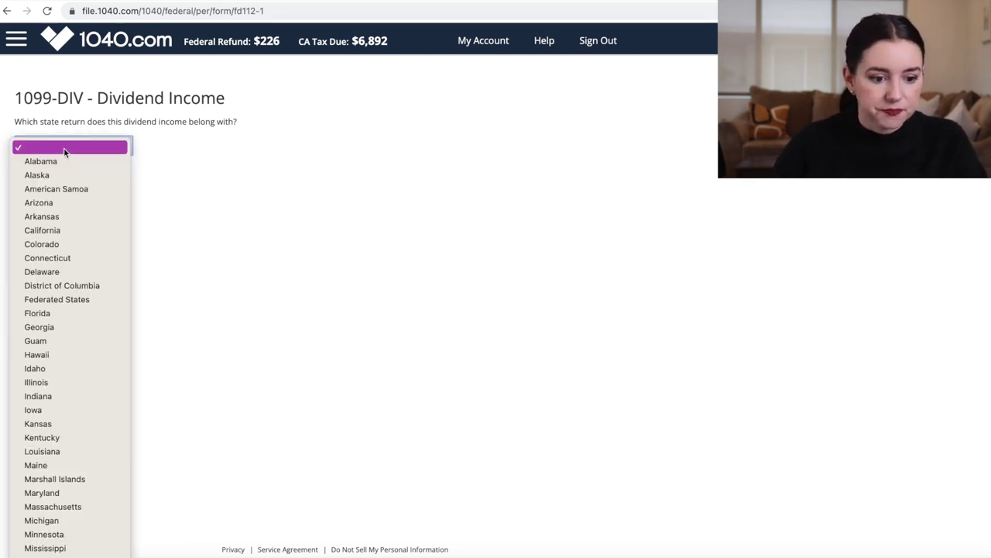
key(Escape)
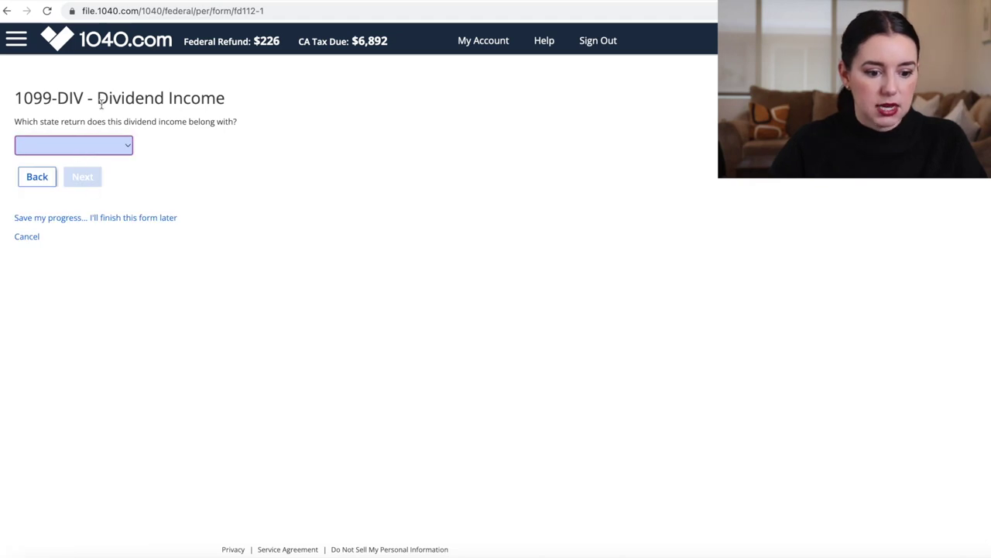
click(73, 152)
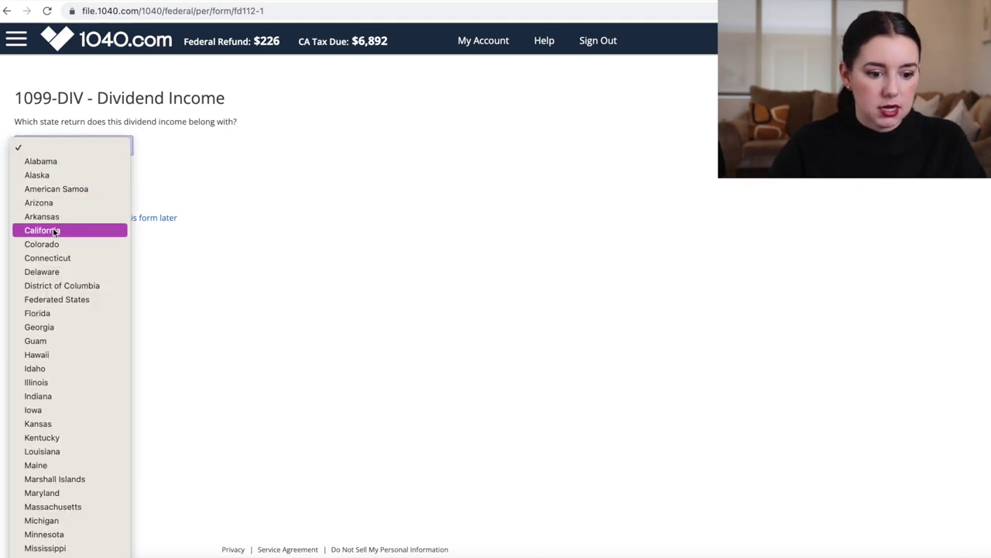
click(53, 231)
Enter TD Ameritrade as the 1099-DIV payer
click(80, 179)
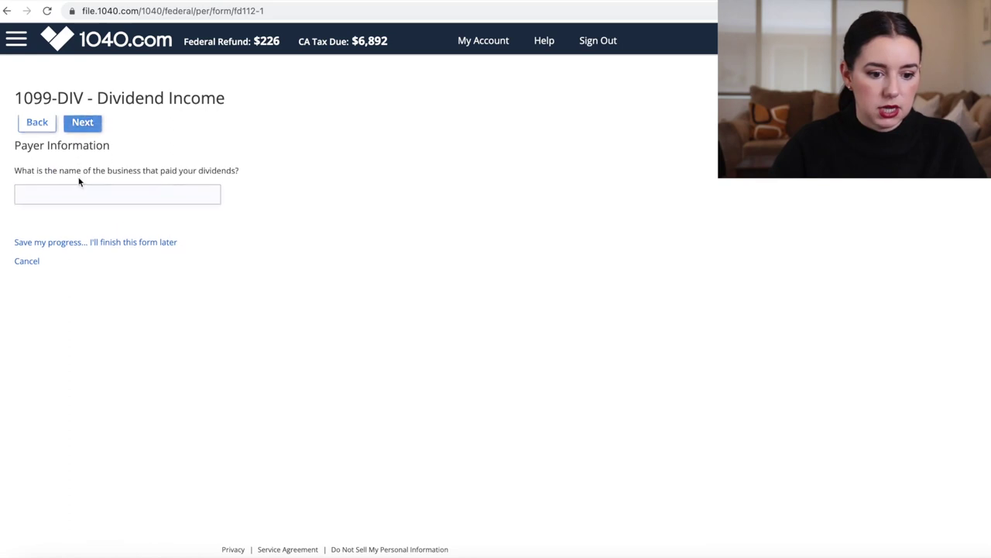
click(63, 180)
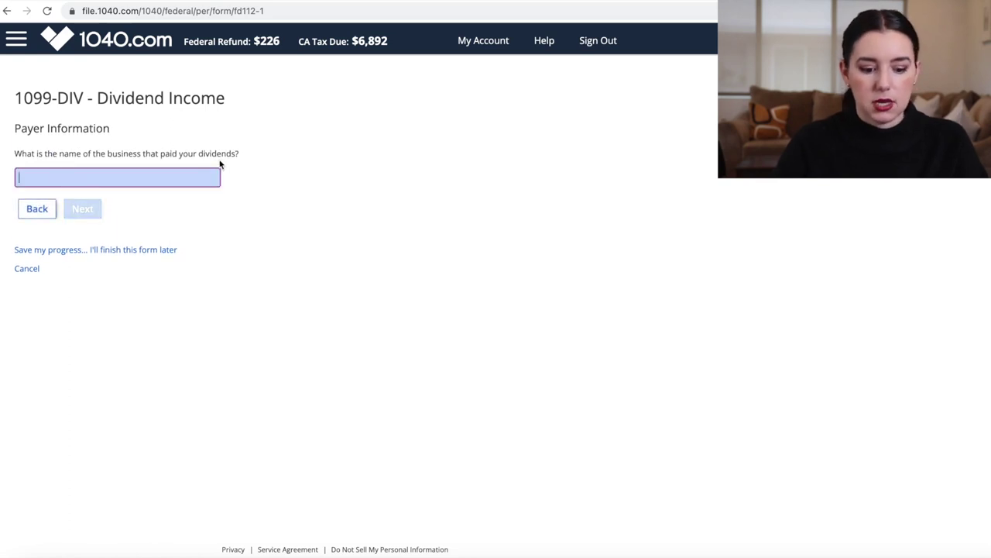
text(TD Amer)
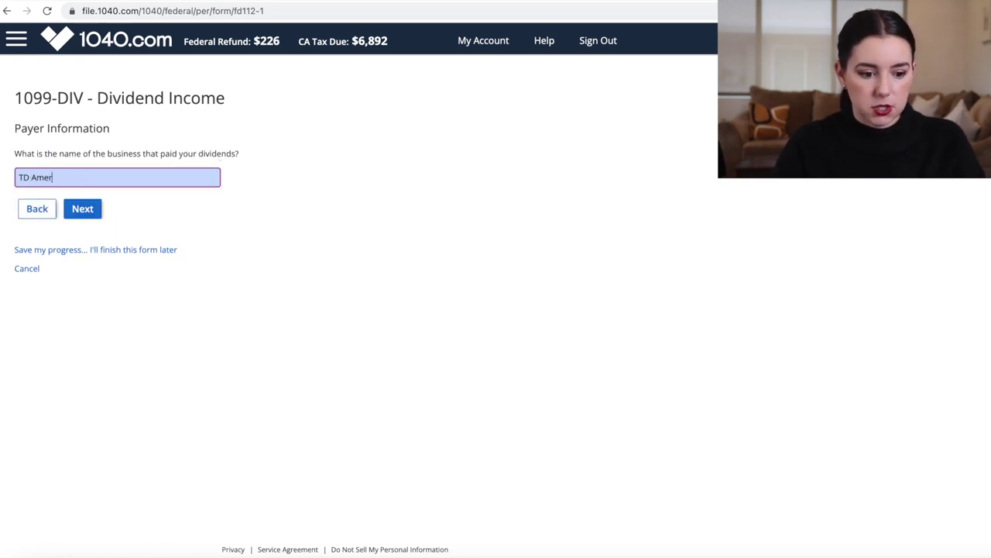
text(itrade)
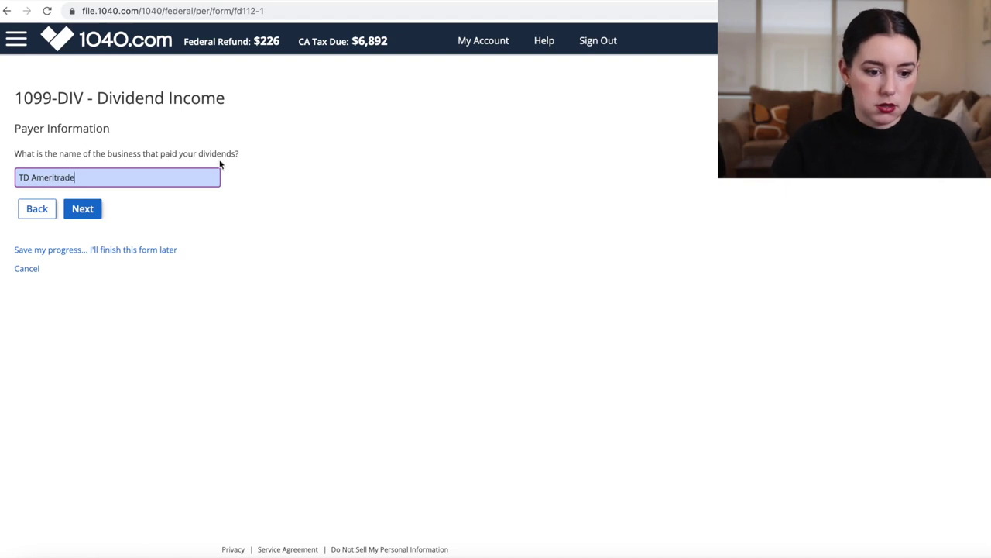
key(Return)
Enter 657 ordinary and 324 qualified dividends, answer No to state information, and report no other 1099-DIV
click(207, 194)
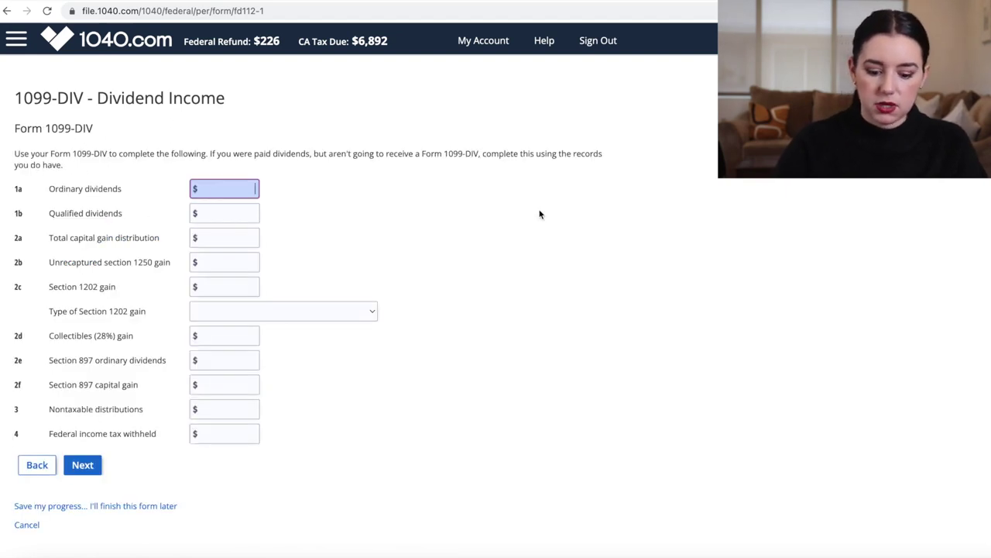
text(657)
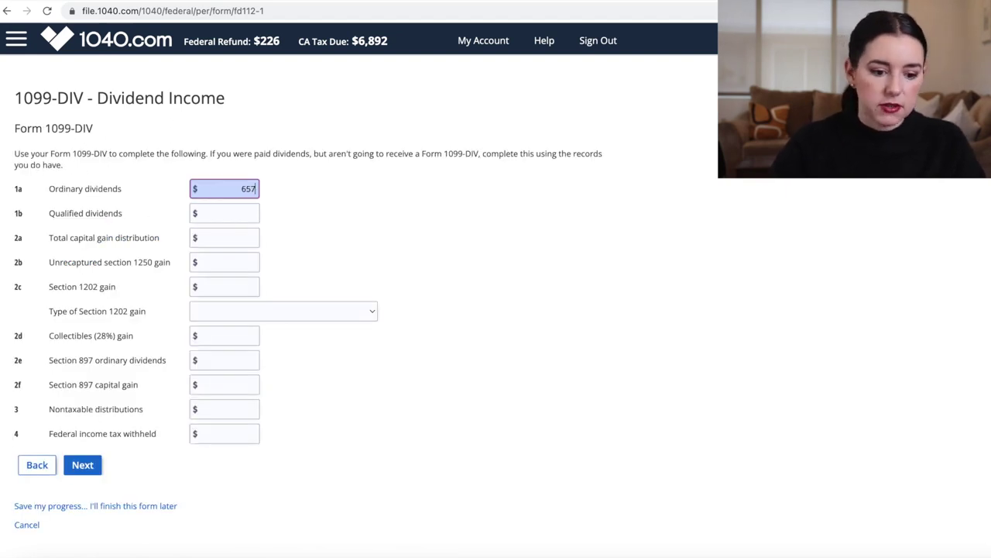
click(474, 216)
click(242, 212)
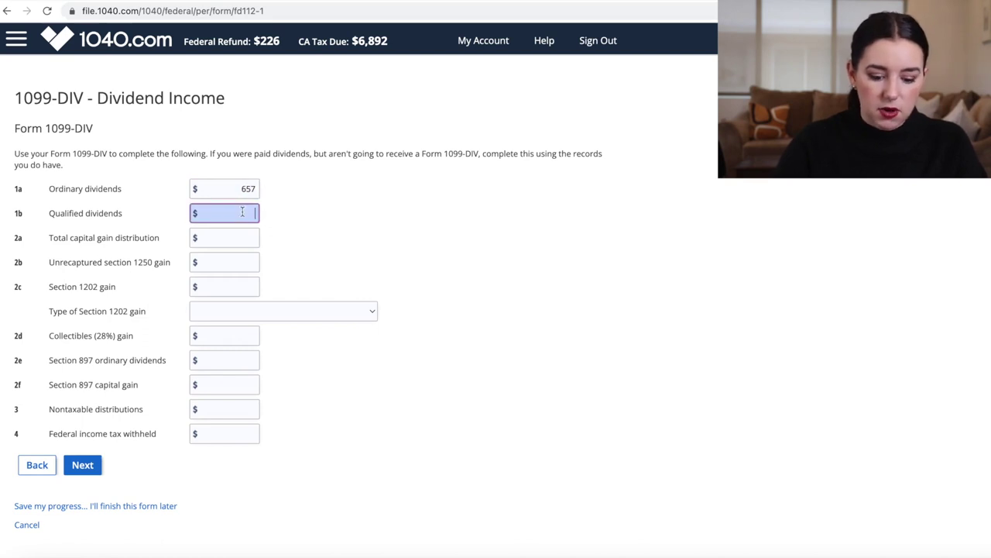
text(324)
click(371, 258)
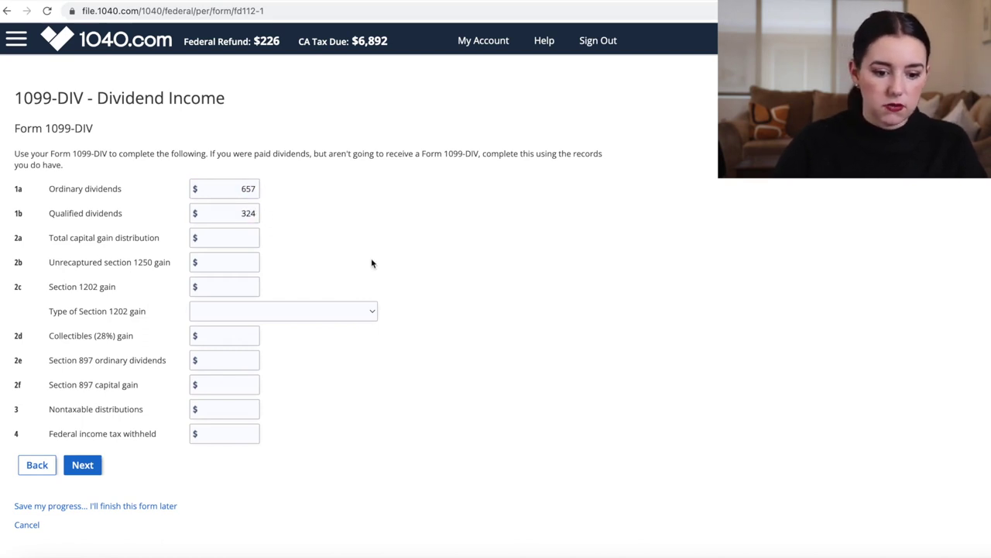
scroll(372, 261, down, 1)
click(83, 439)
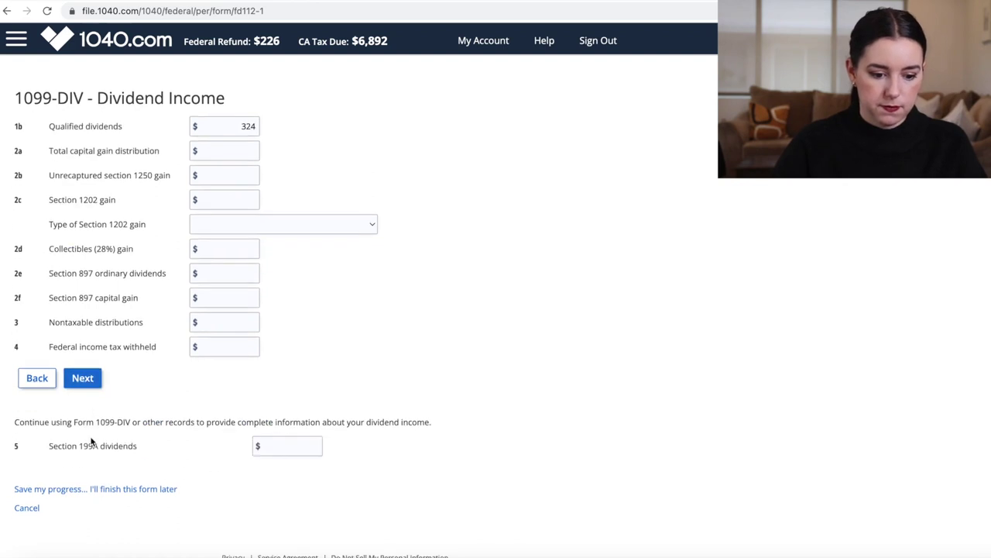
click(82, 393)
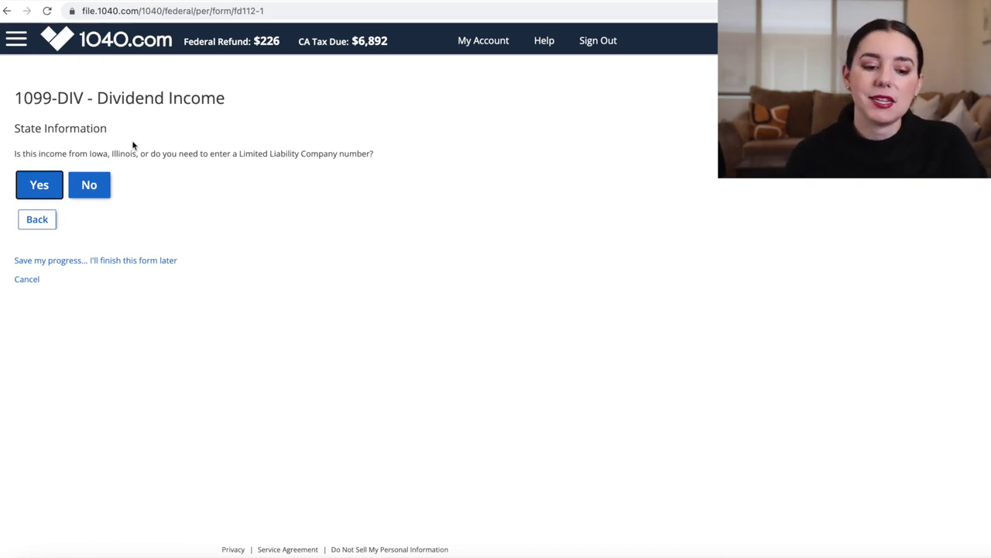
click(102, 192)
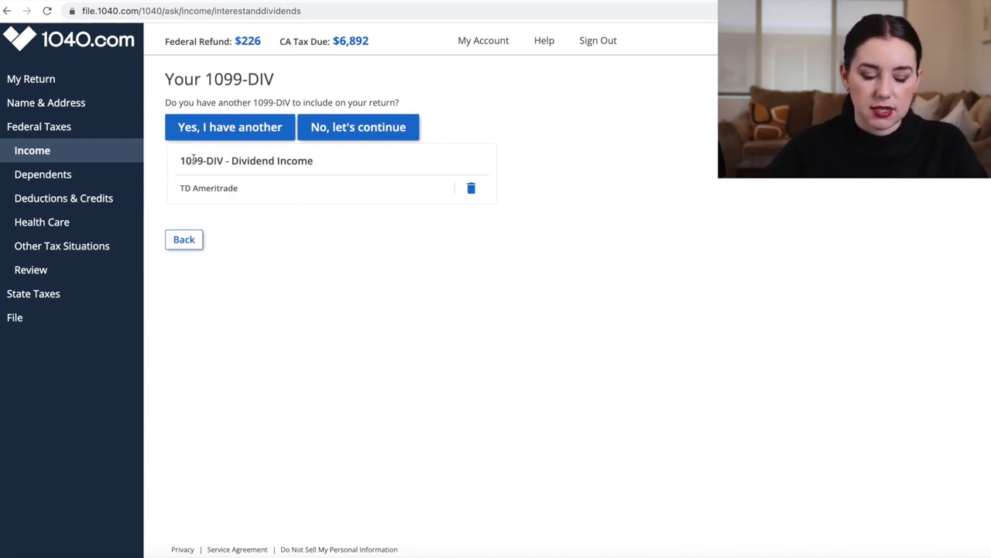
click(359, 133)
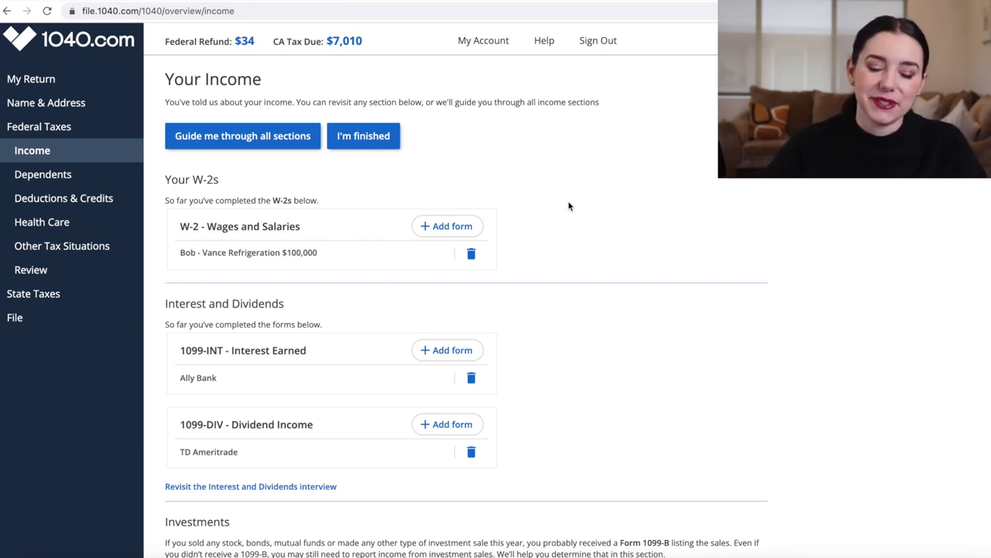
Review the Your Income page, mark income finished, then return to the income overview
scroll(569, 206, down, 2)
scroll(569, 206, up, 1)
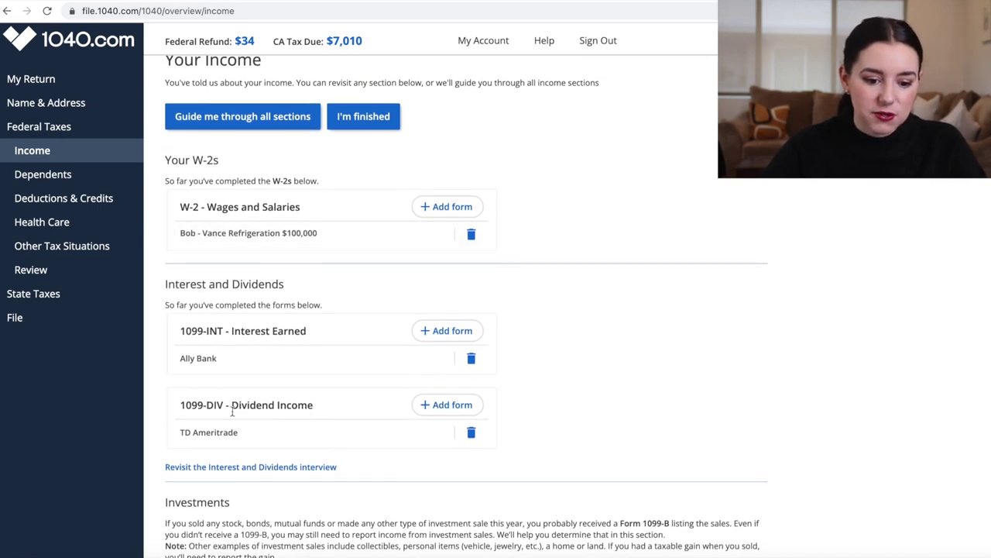
scroll(261, 399, down, 3)
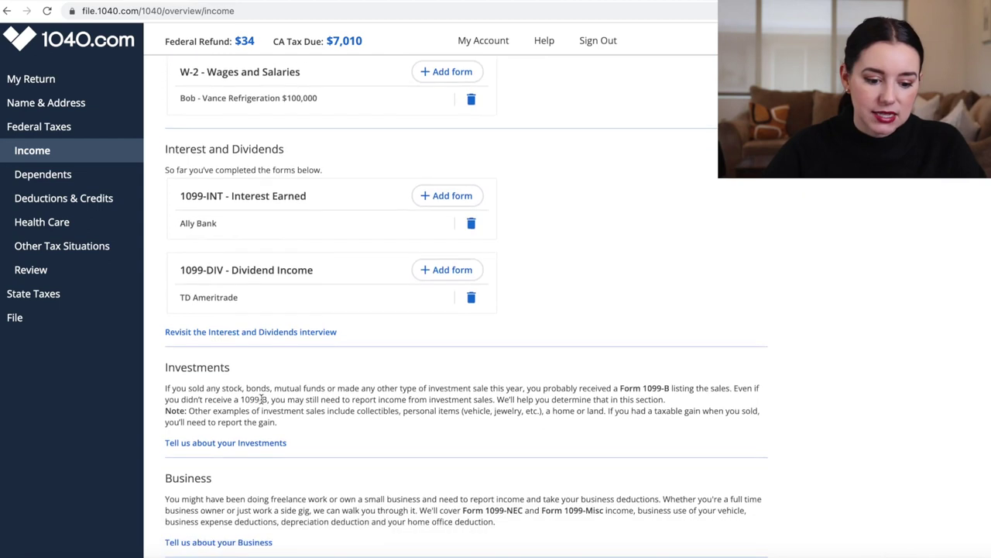
scroll(261, 400, down, 4)
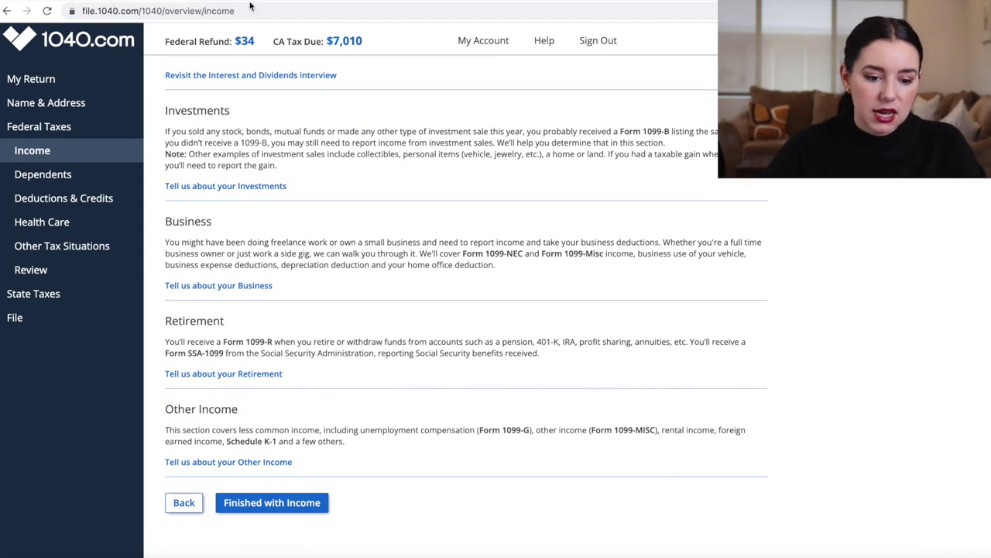
click(241, 504)
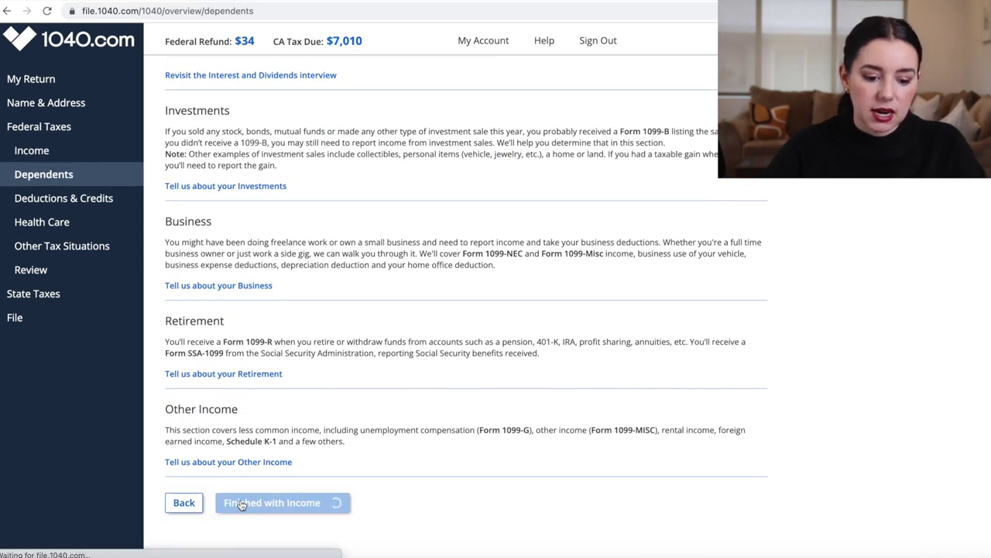
click(44, 148)
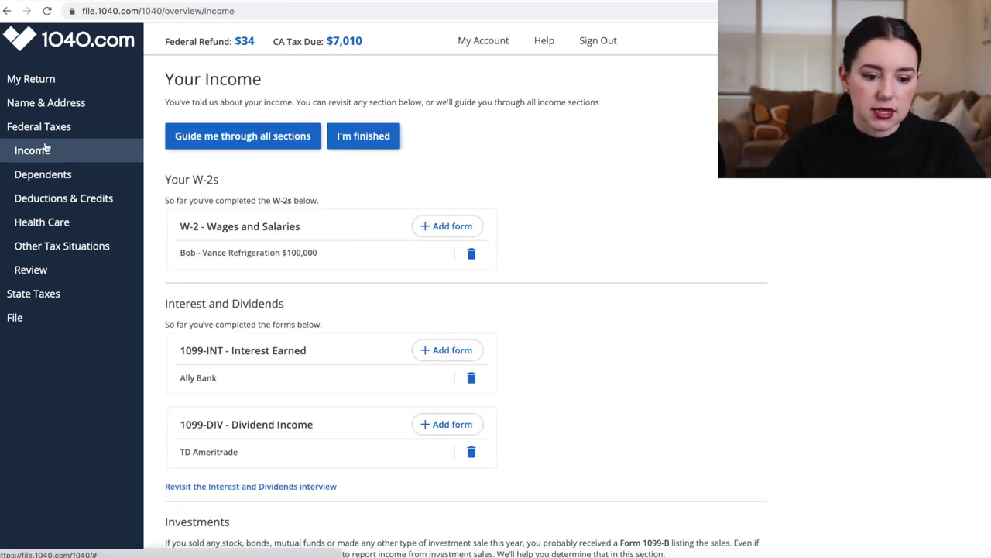
Finish the income section and report that there are no dependents
scroll(344, 505, down, 3)
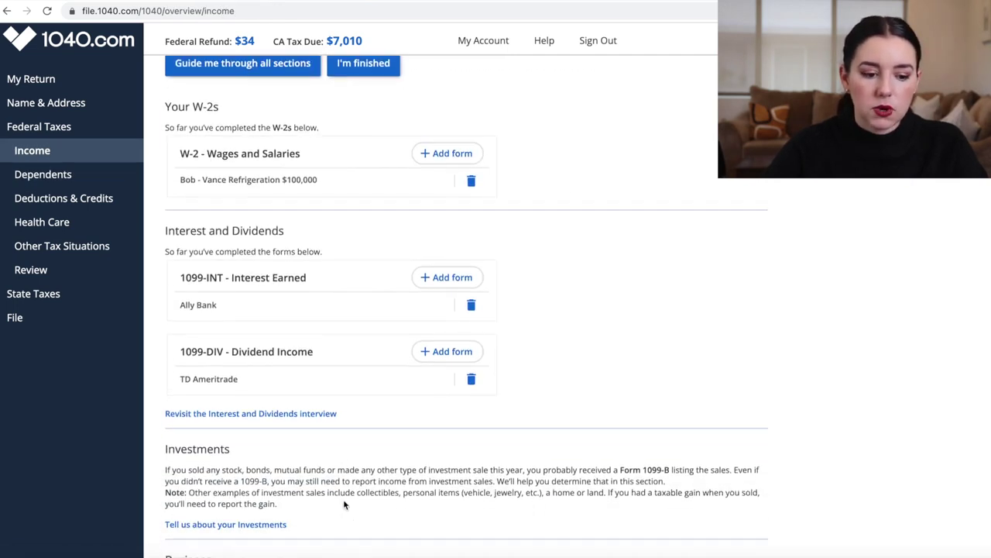
scroll(344, 505, up, 3)
scroll(344, 504, down, 6)
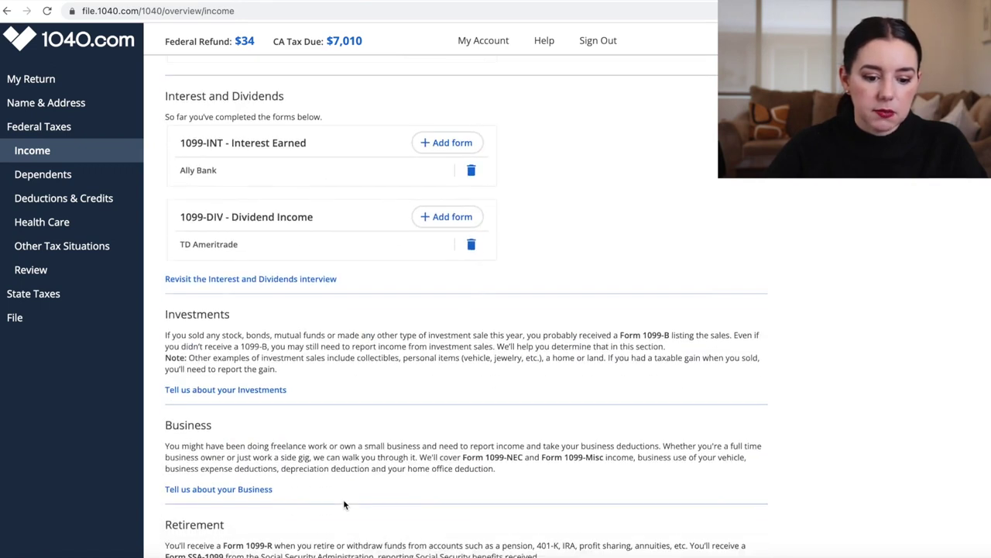
scroll(345, 504, up, 5)
scroll(345, 504, up, 1)
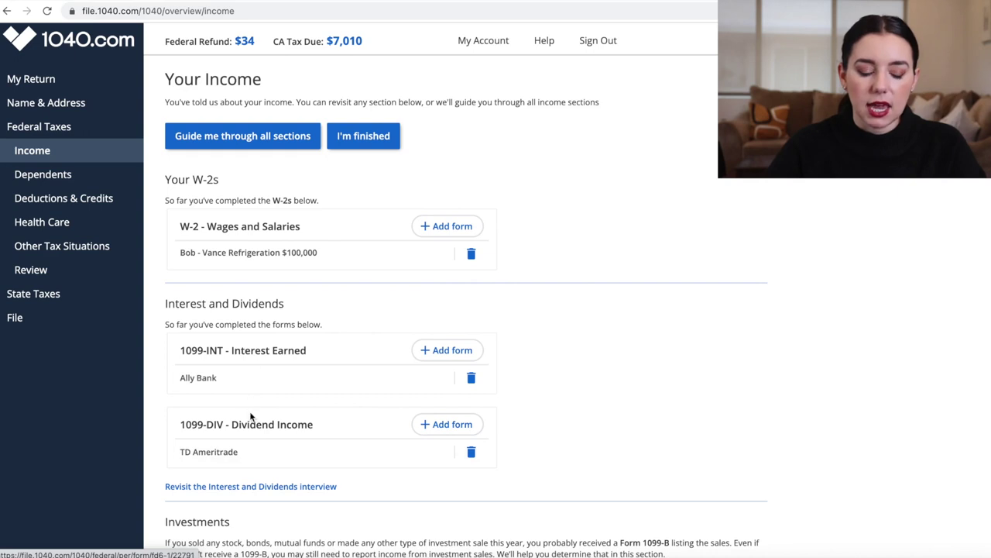
scroll(246, 404, down, 5)
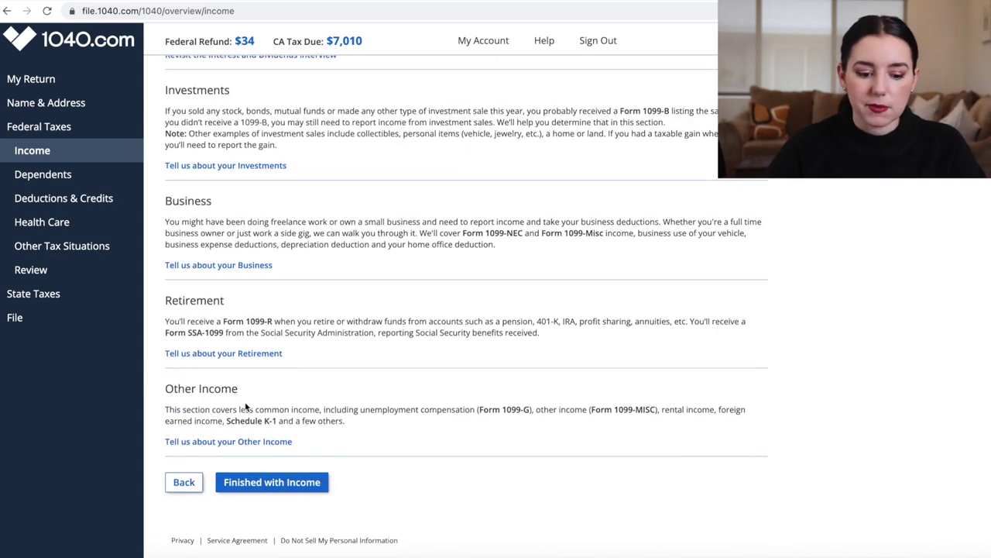
click(271, 494)
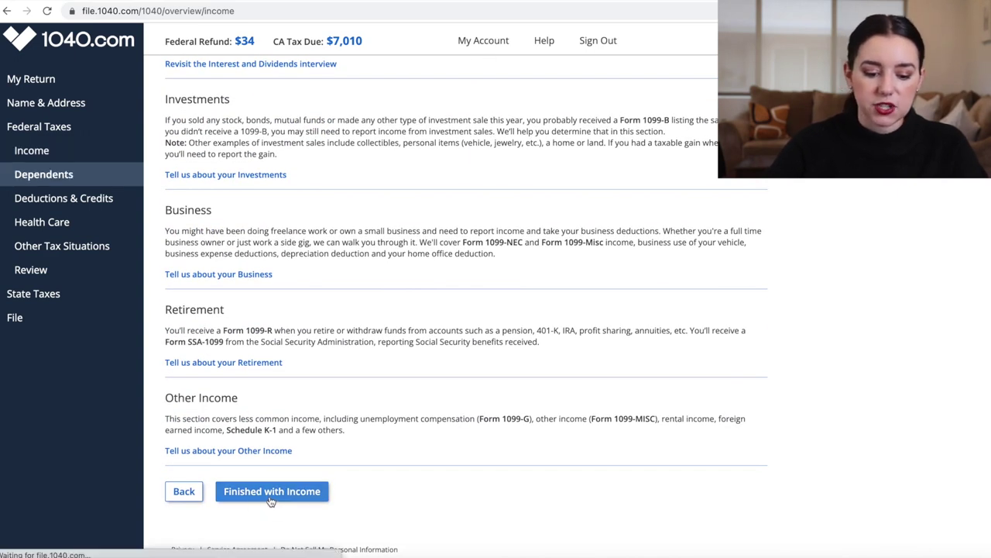
click(229, 152)
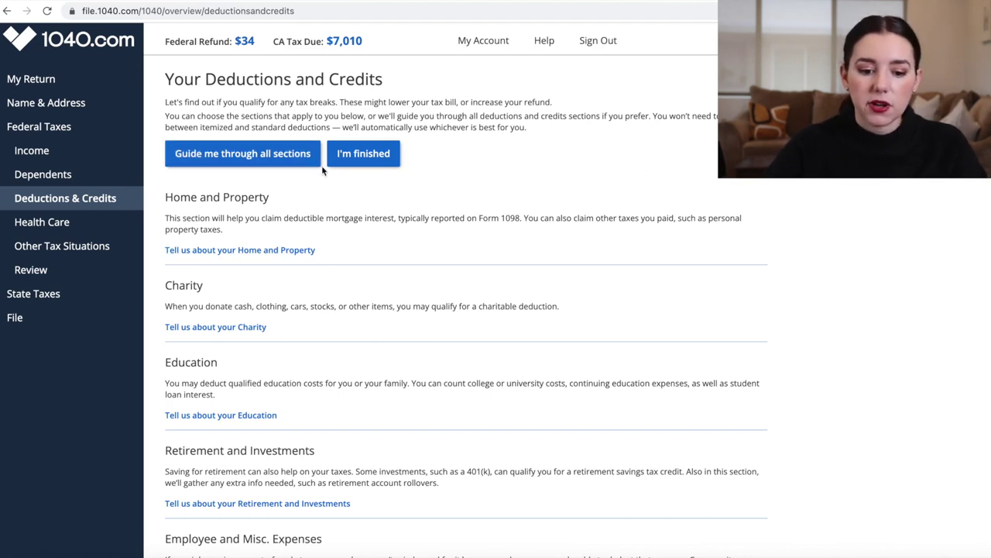
Scroll through the Deductions and Credits topics, from Home and Property down to Medical Expenses
scroll(270, 217, down, 5)
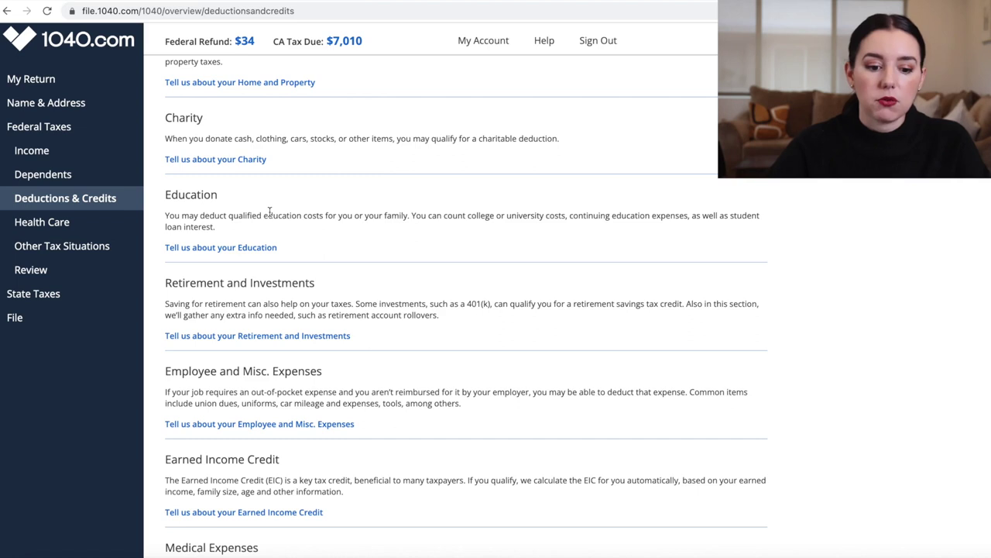
scroll(270, 213, down, 3)
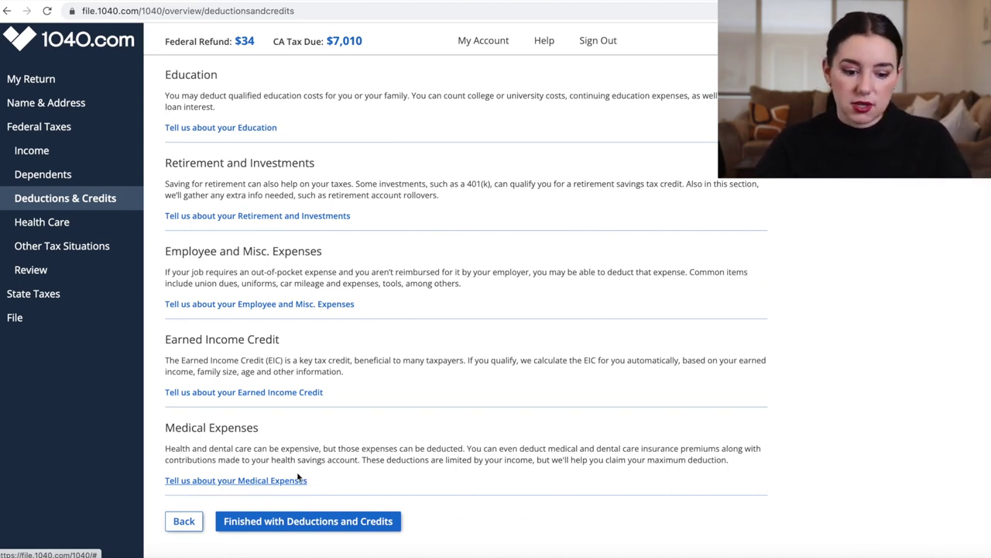
scroll(329, 441, up, 1)
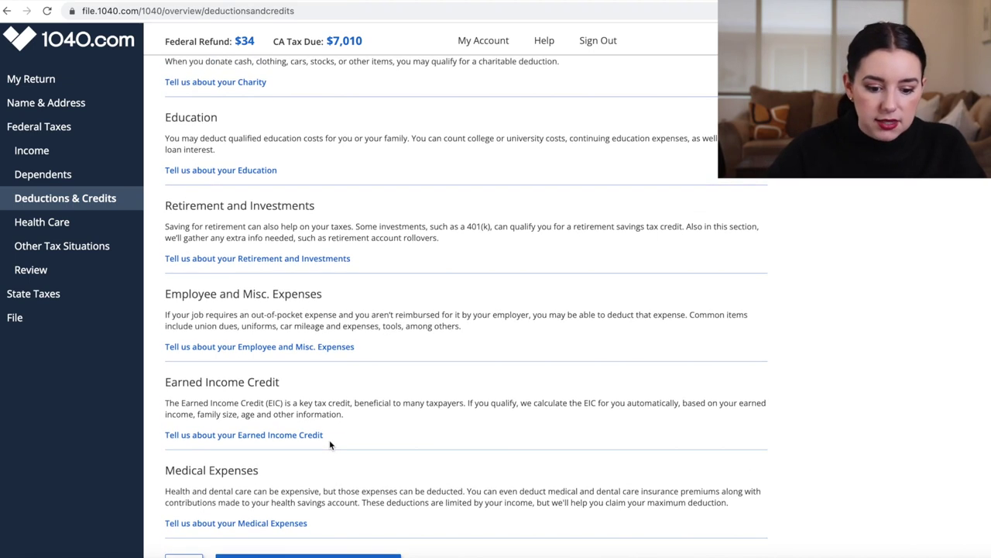
scroll(330, 444, up, 4)
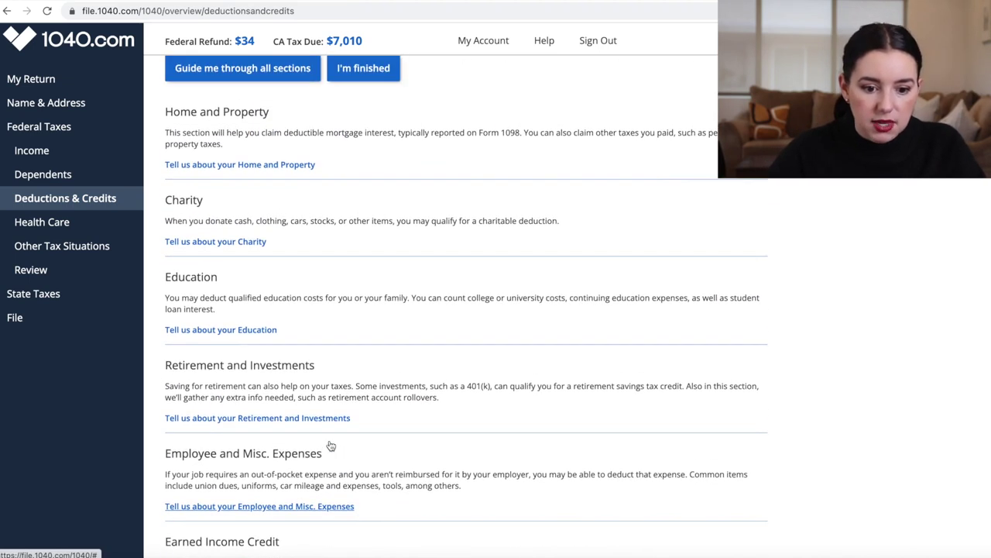
scroll(331, 446, down, 1)
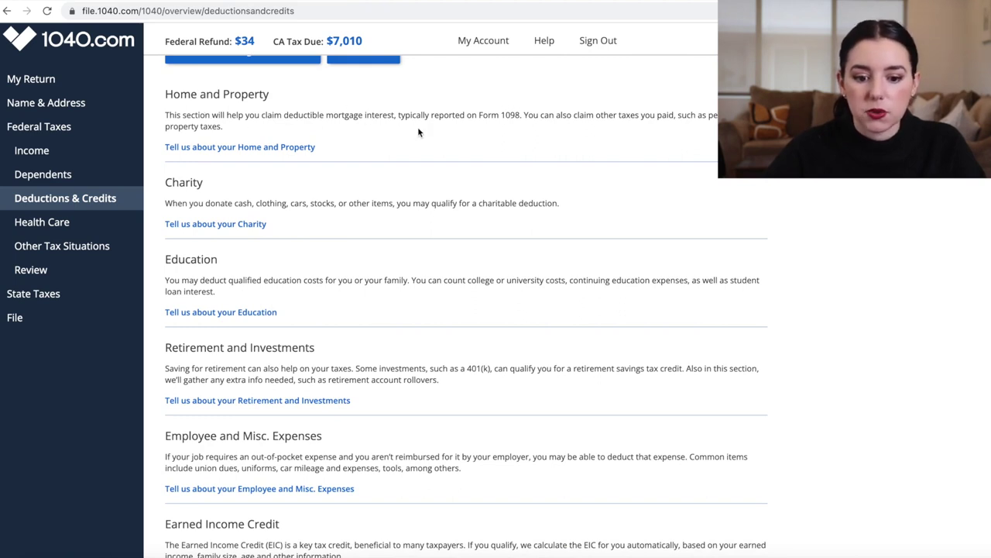
Confirm you owned a home in 2022, made mortgage payments, and received a Form 1098 for your personal home
click(266, 148)
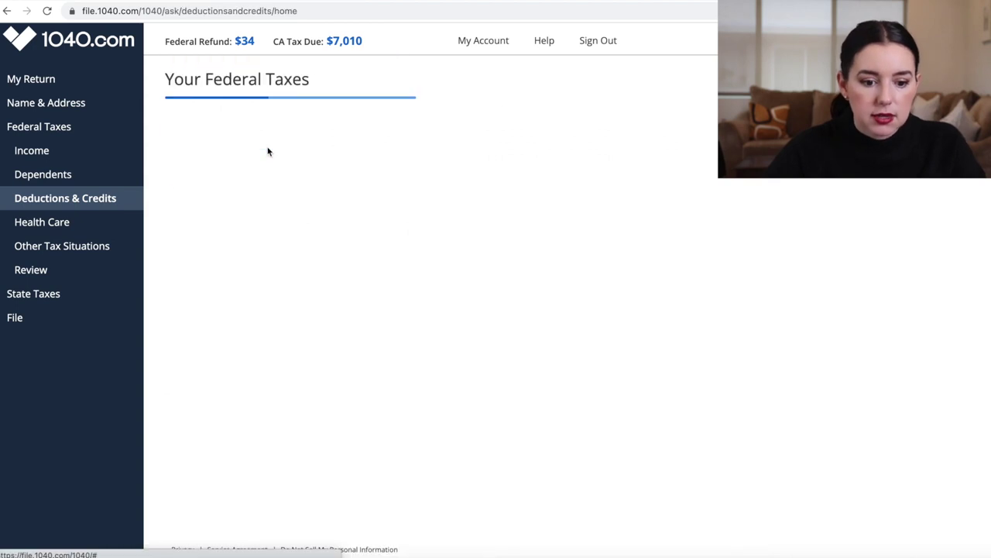
click(200, 140)
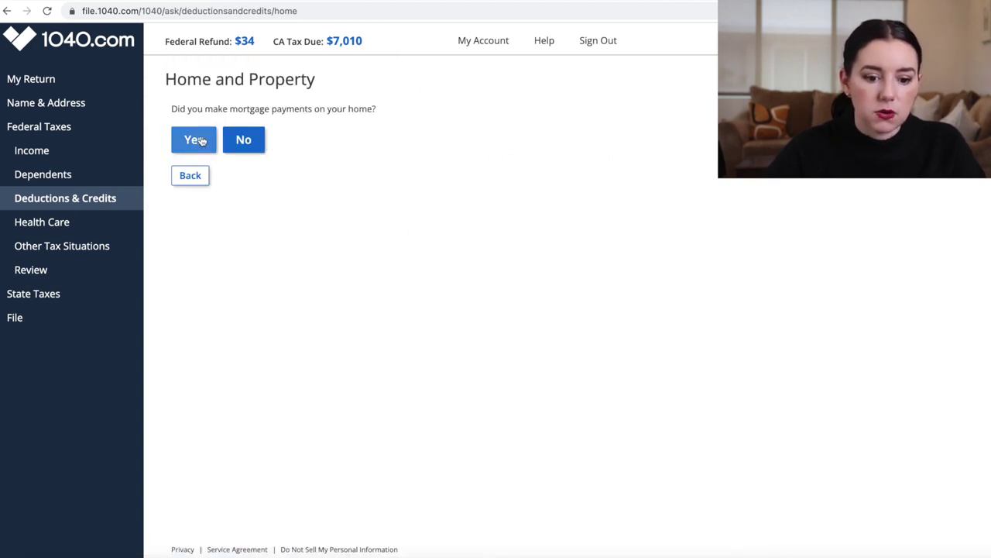
click(199, 147)
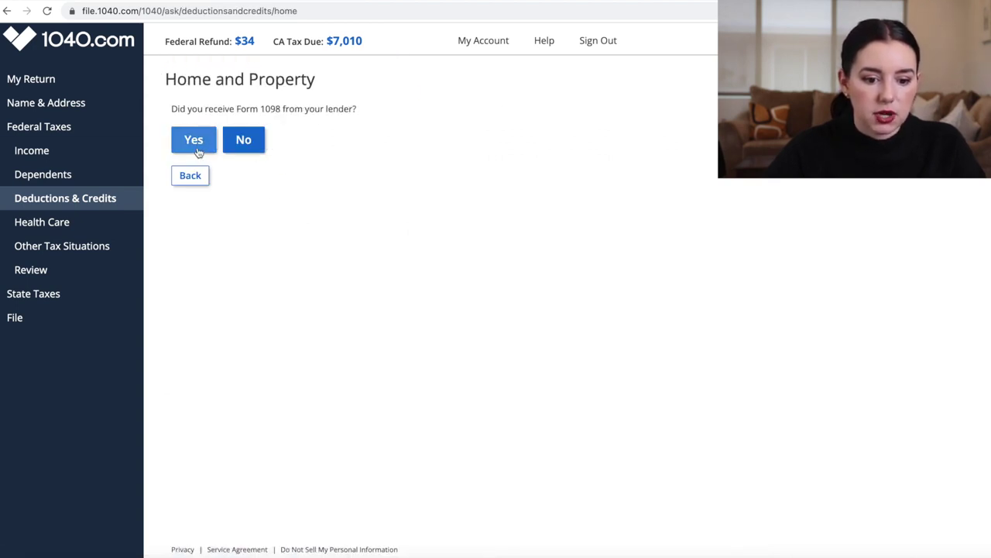
click(198, 150)
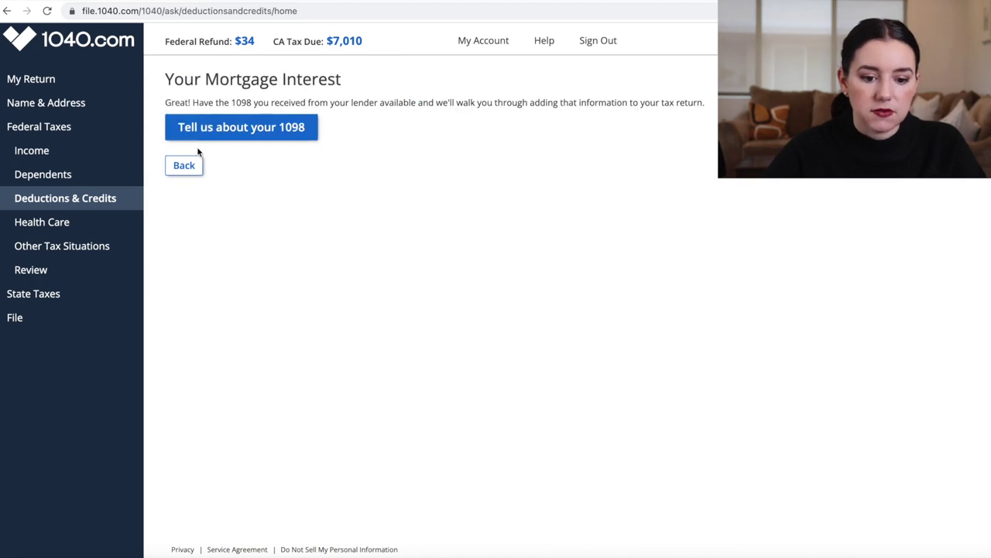
click(254, 132)
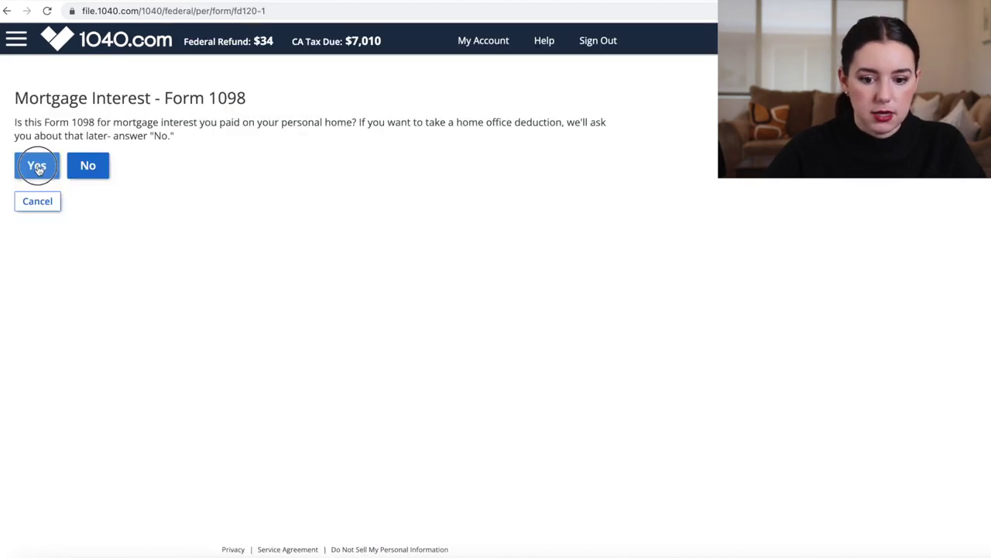
click(36, 164)
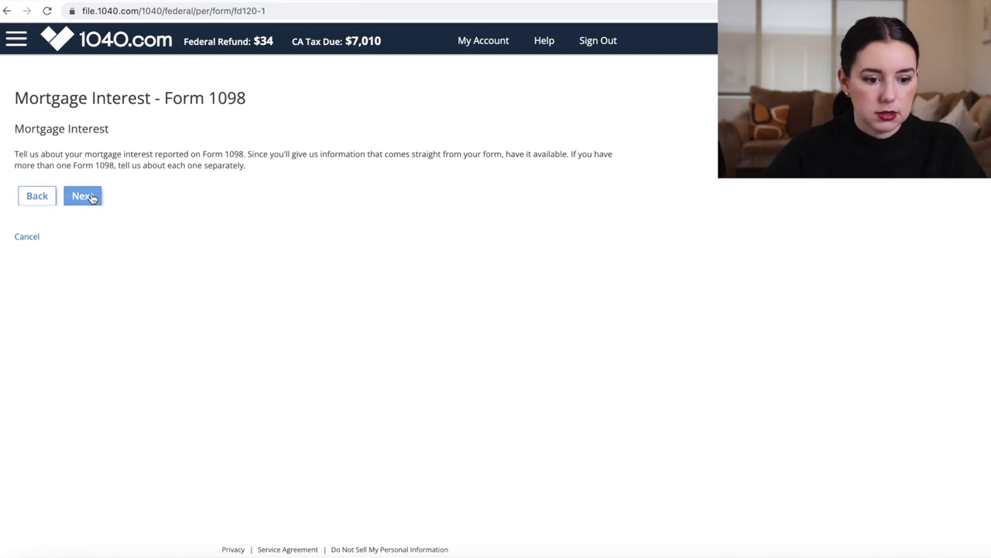
click(83, 200)
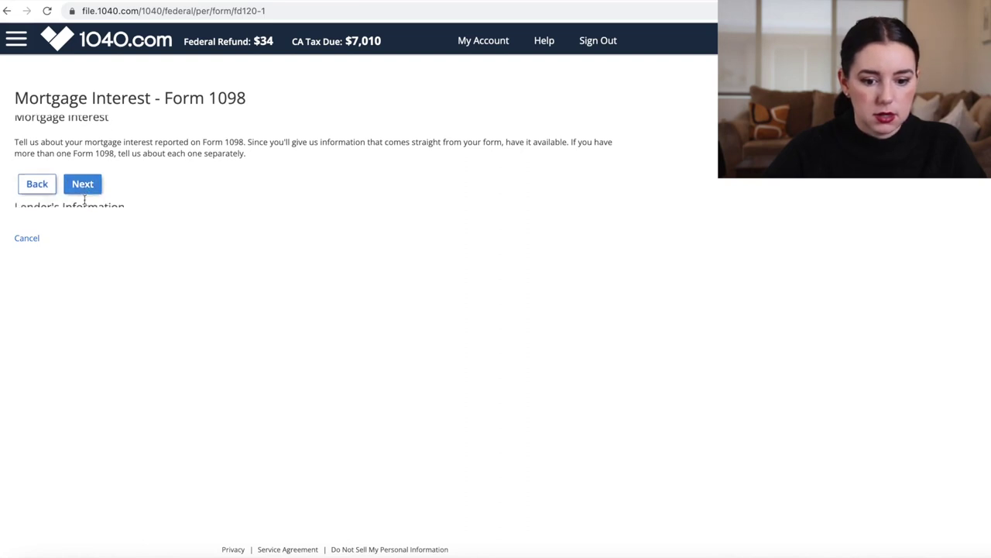
Enter the lender's name and $5,800 mortgage interest, save the 1098, and decline adding another
click(33, 179)
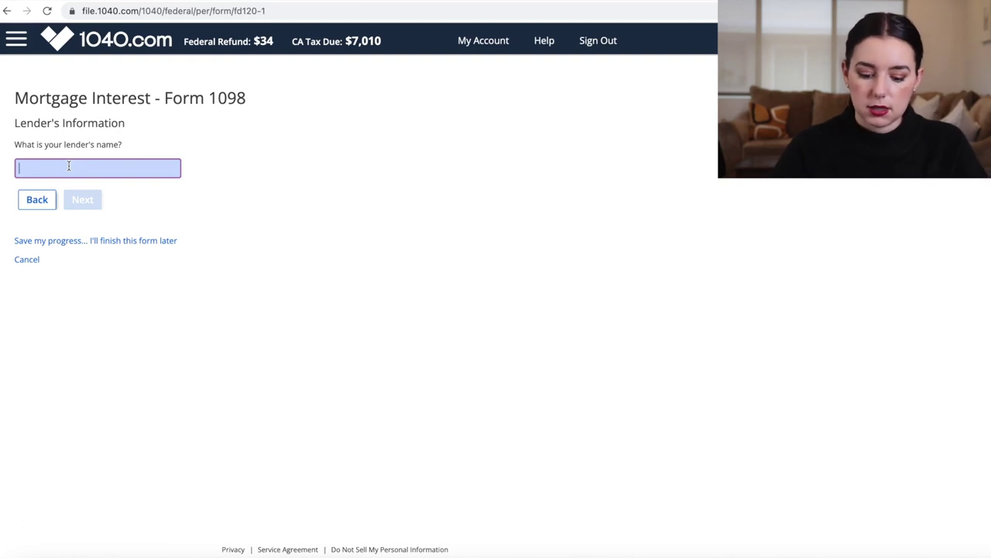
text(Primary Bank)
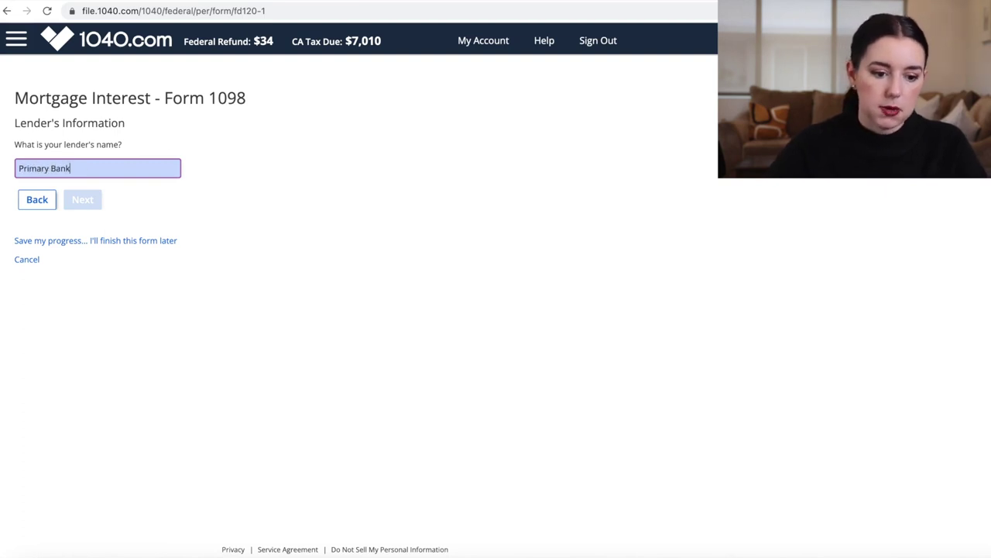
key(Return)
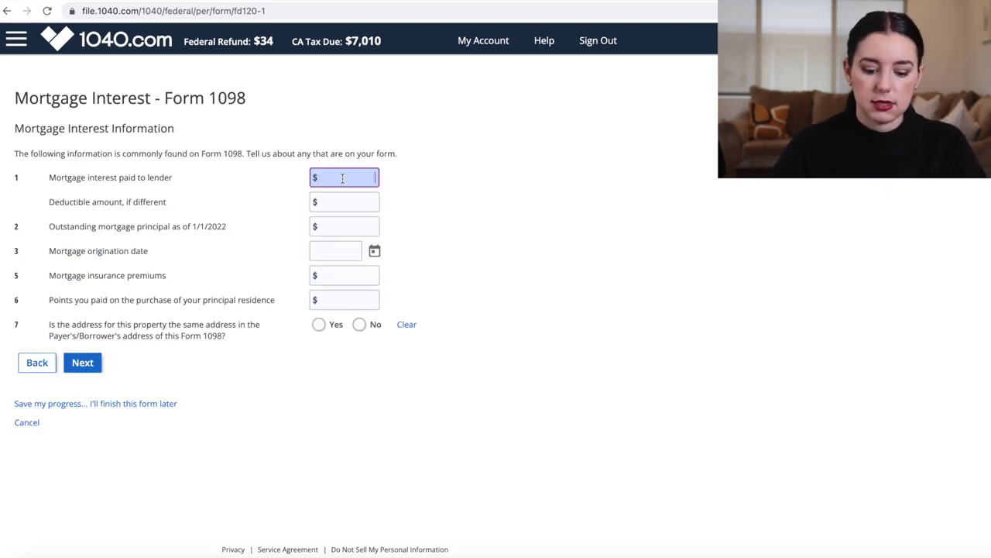
text(58)
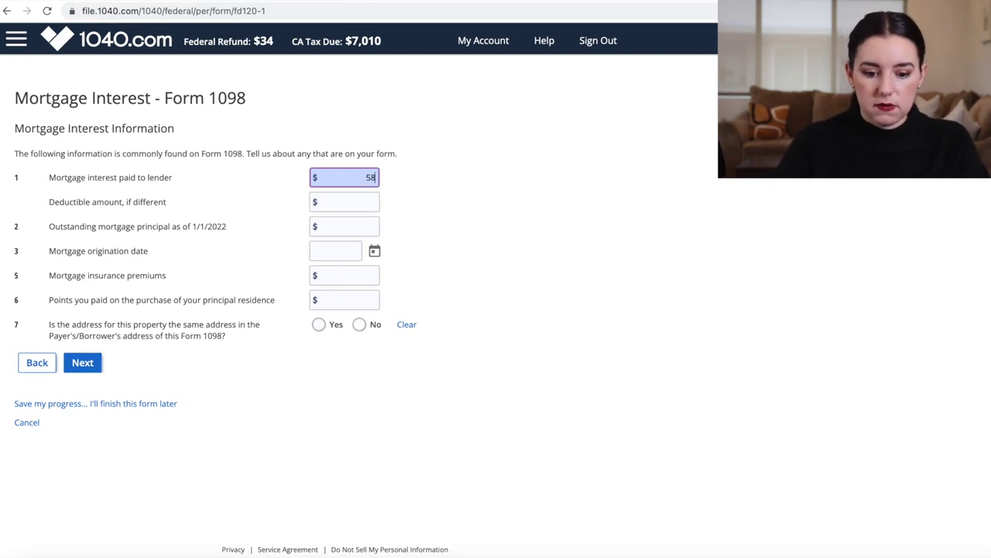
click(474, 215)
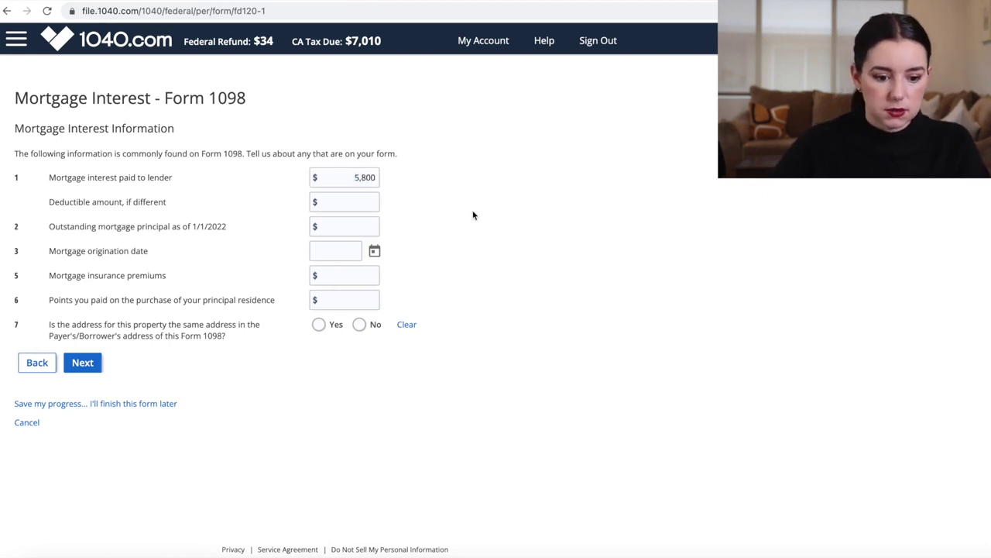
click(82, 362)
click(341, 133)
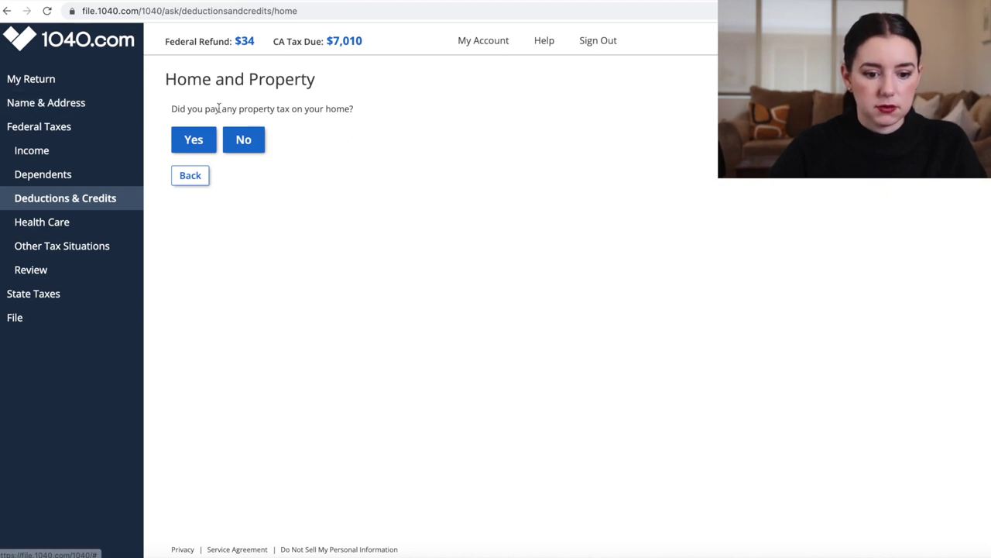
Begin a property tax entry, then clear the 200 amount that was typed
click(199, 138)
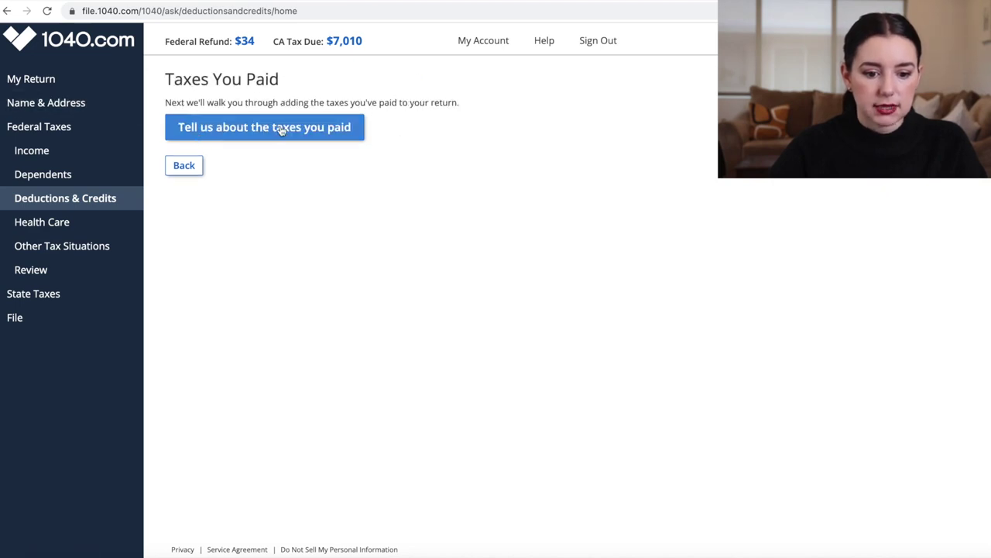
click(281, 128)
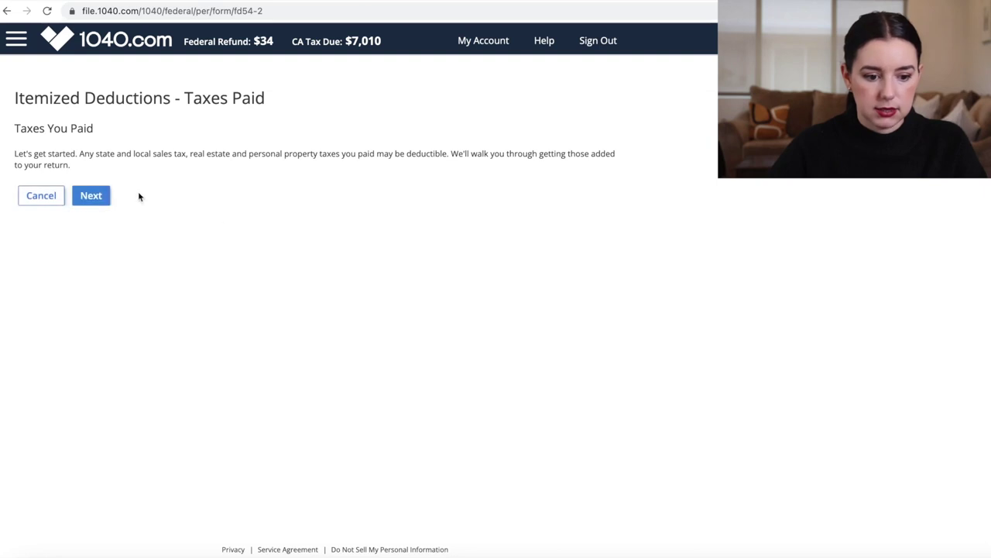
click(92, 195)
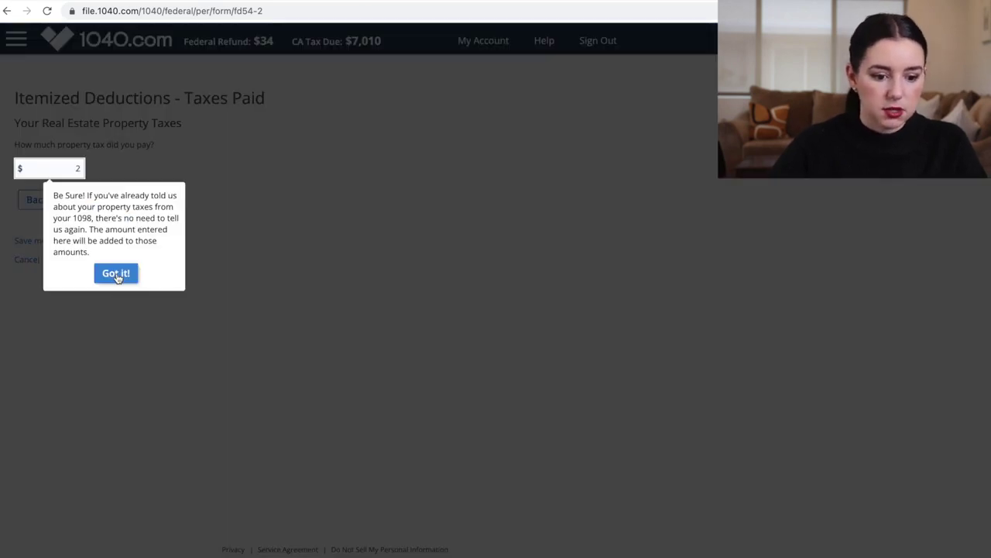
click(116, 274)
text(00)
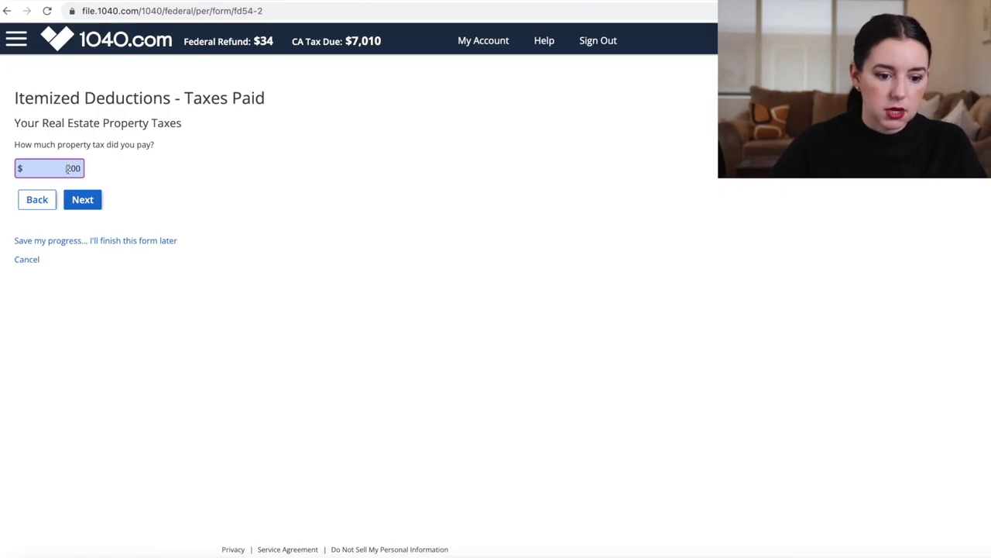
double_click(70, 168)
key(BackSpace)
Back out and discard the unsaved taxes-paid entry, then finish Deductions and Credits
click(36, 199)
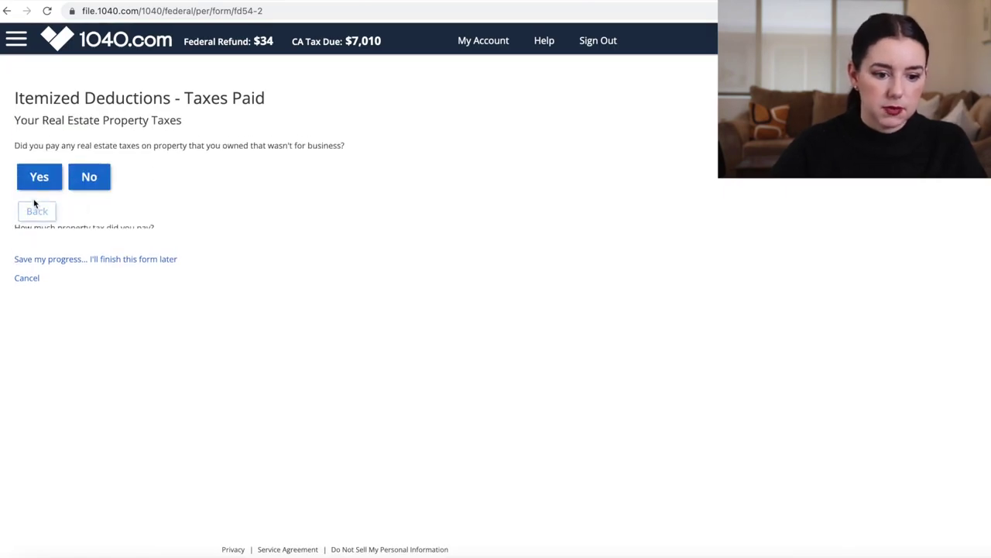
click(38, 217)
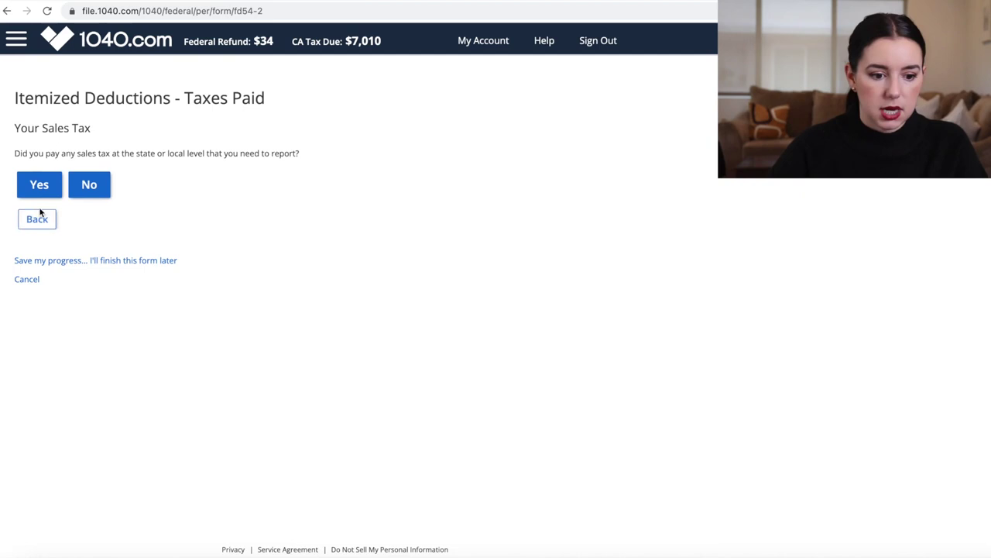
click(39, 216)
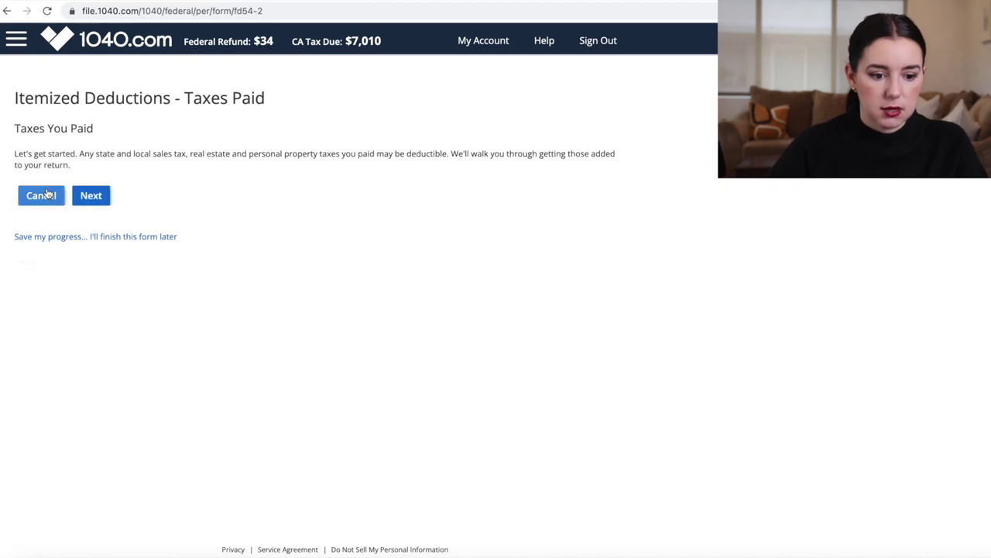
click(47, 194)
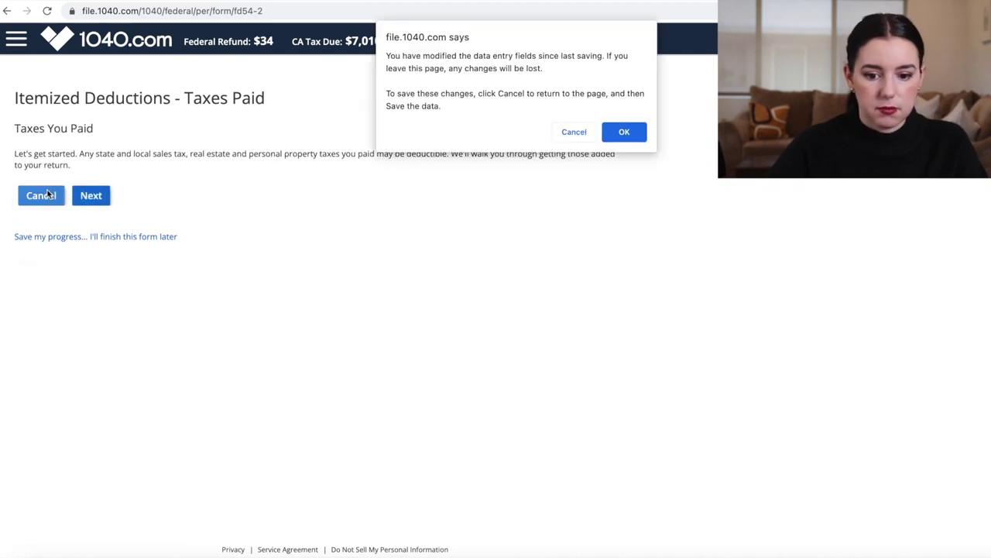
click(630, 129)
click(185, 165)
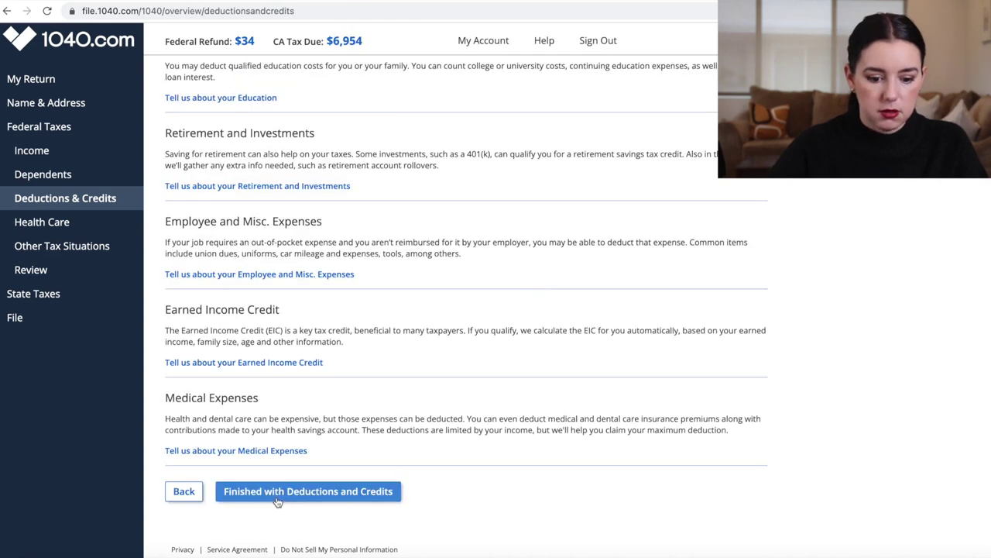
click(277, 501)
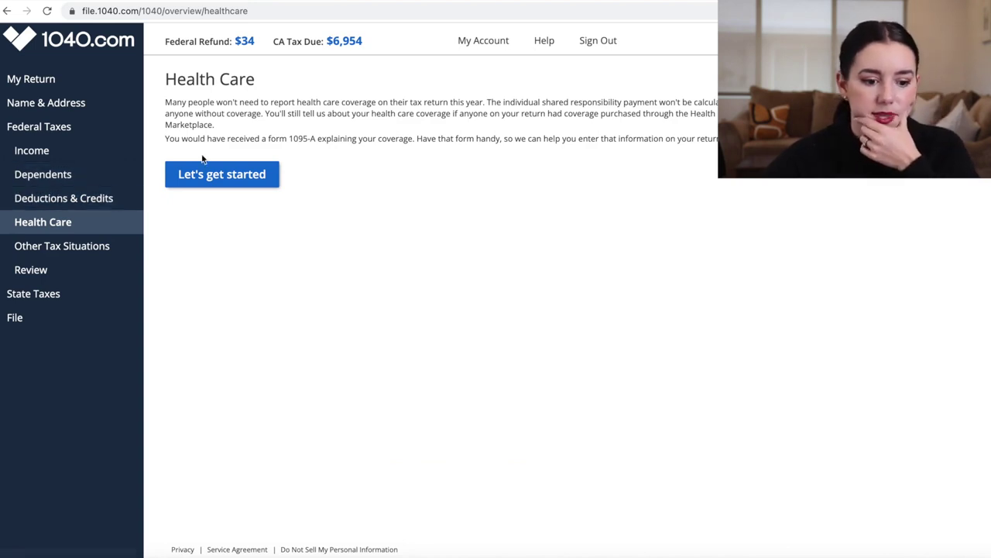
Review Home and Property: yes to owning a home and mortgage payments, check the Primary Bank 1098
click(48, 194)
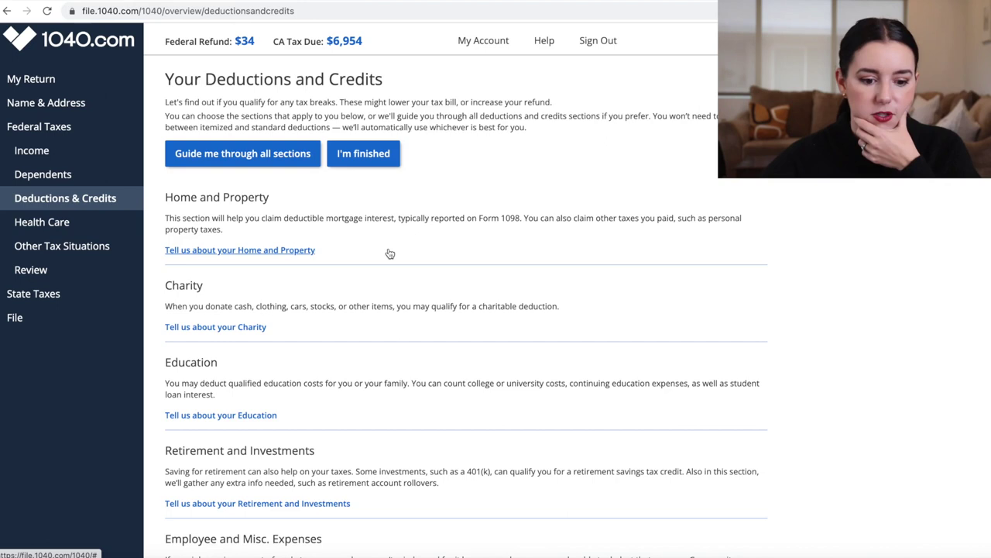
click(259, 253)
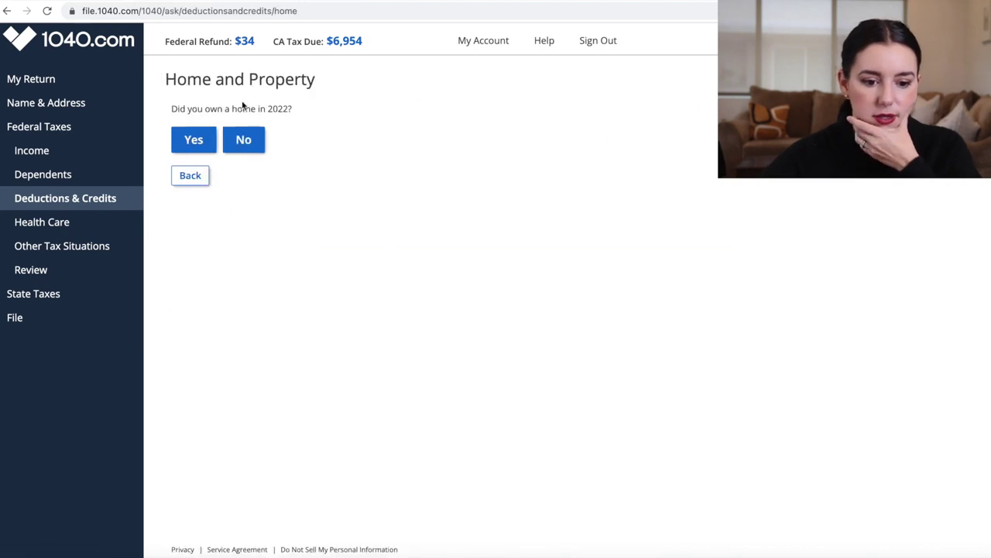
click(193, 144)
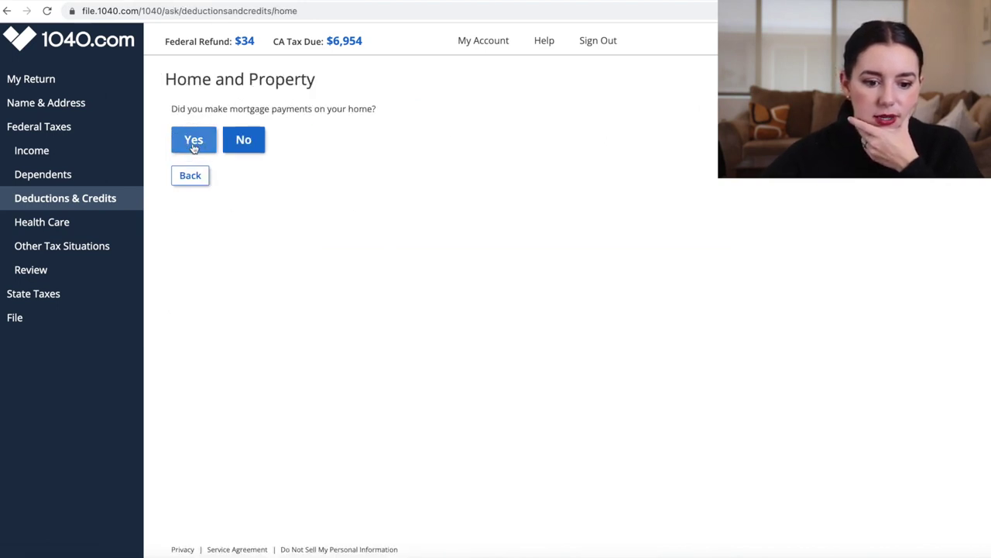
click(194, 143)
click(193, 145)
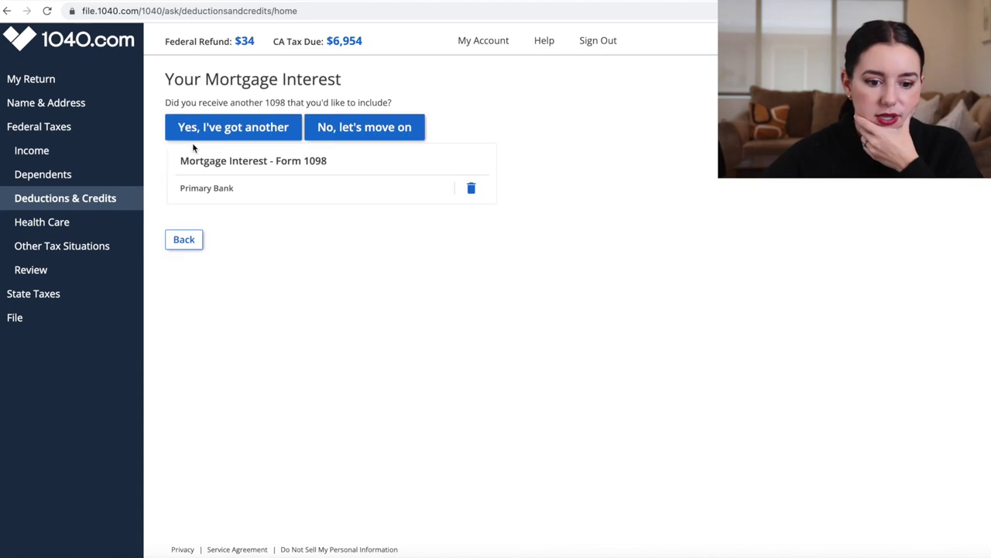
click(245, 187)
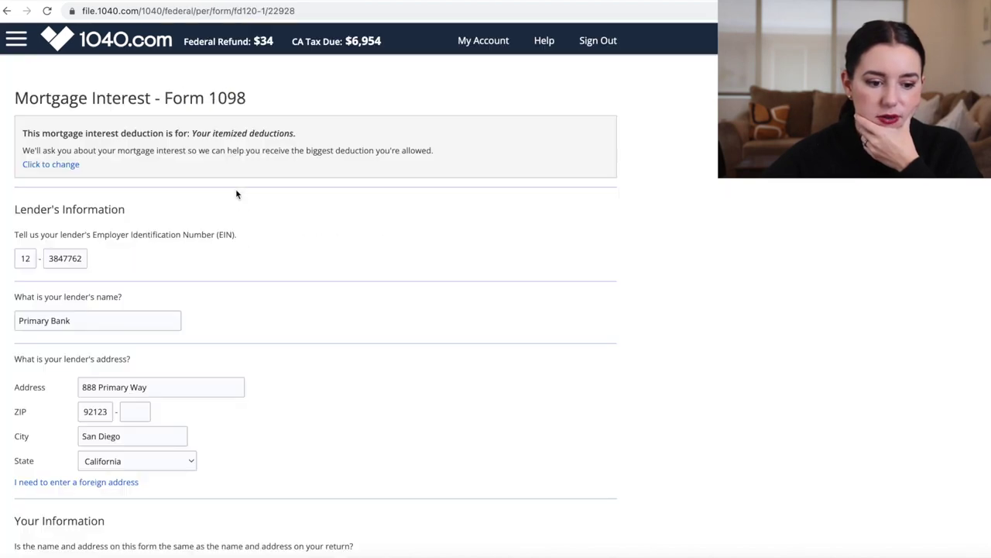
scroll(236, 194, down, 10)
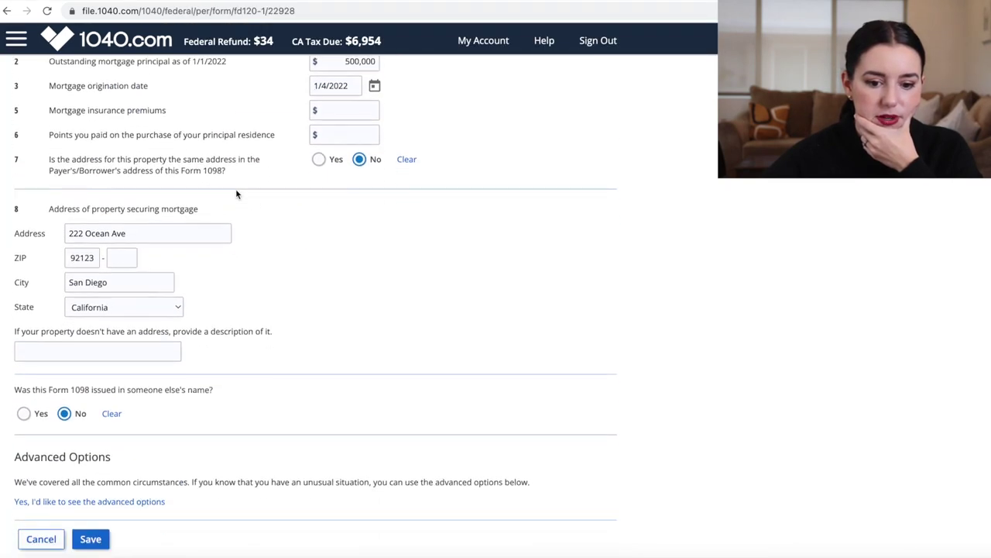
scroll(236, 194, up, 10)
scroll(237, 193, down, 10)
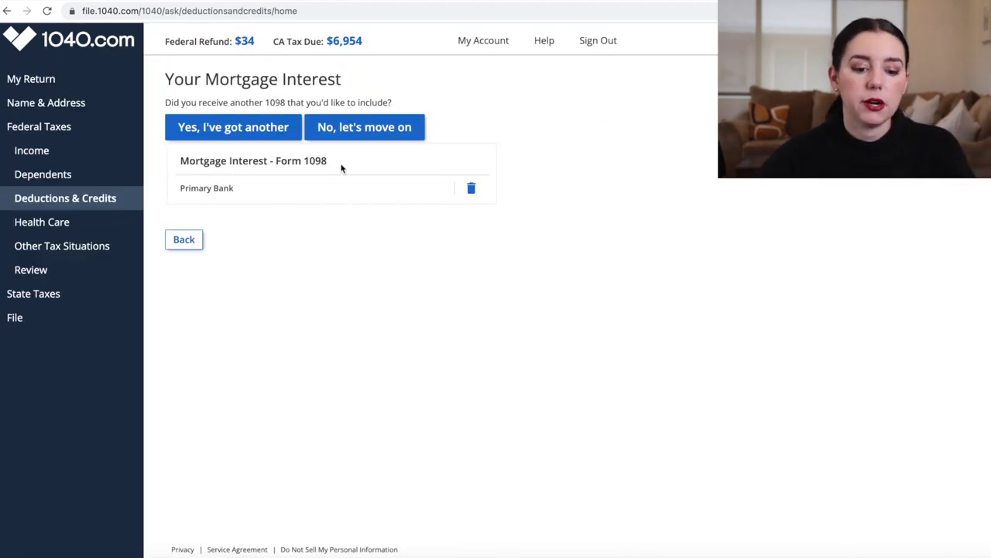
click(186, 241)
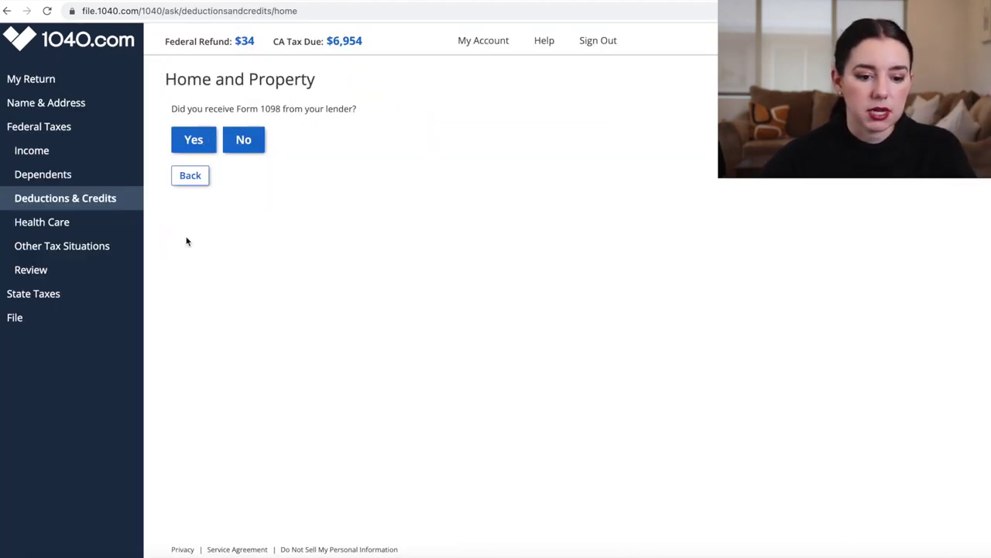
click(86, 198)
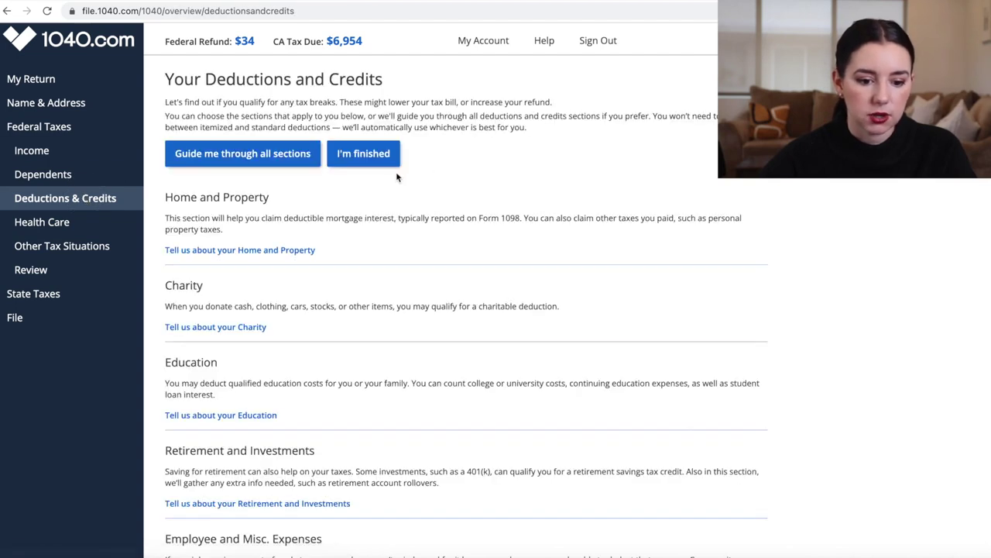
Look over all Deductions and Credits sections and mark the section finished
scroll(380, 203, down, 5)
scroll(380, 203, up, 4)
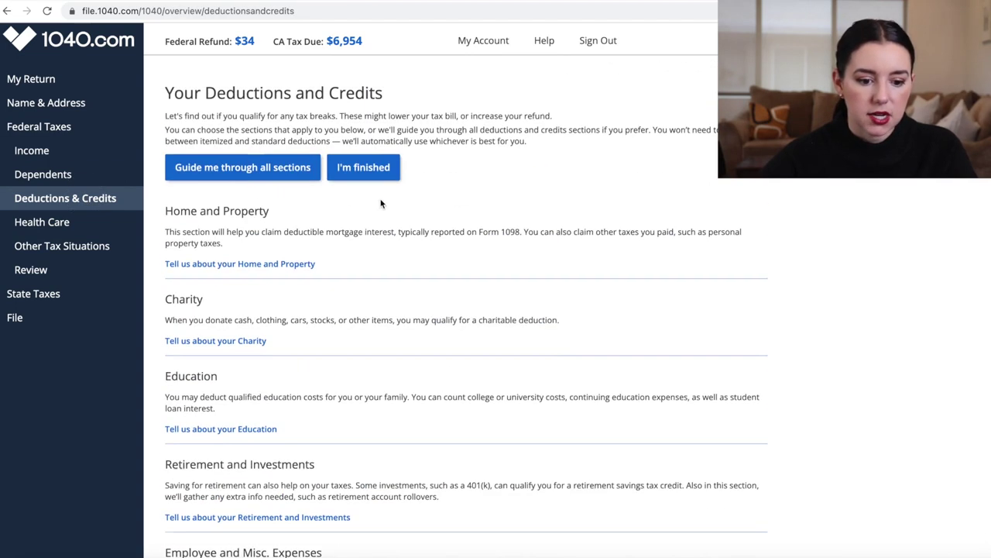
click(362, 167)
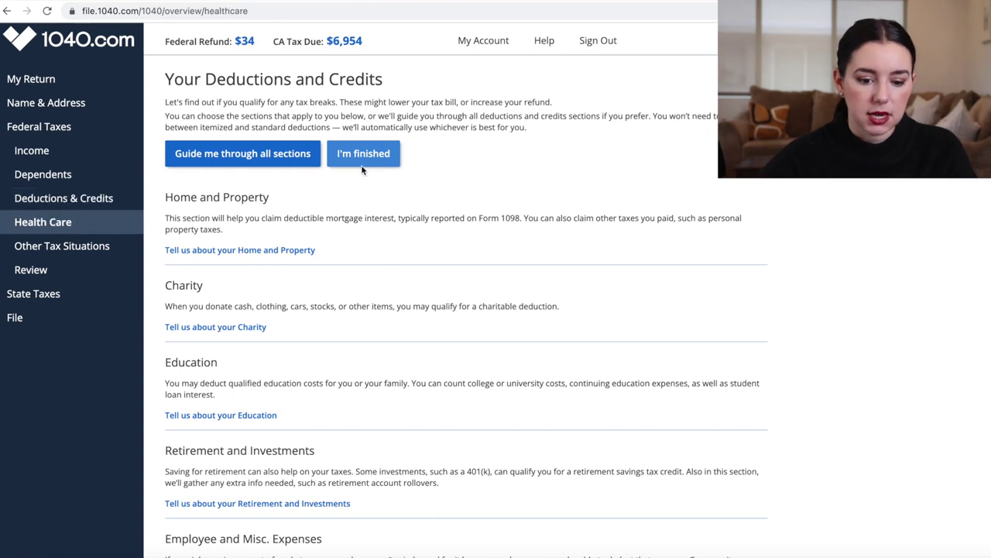
click(114, 196)
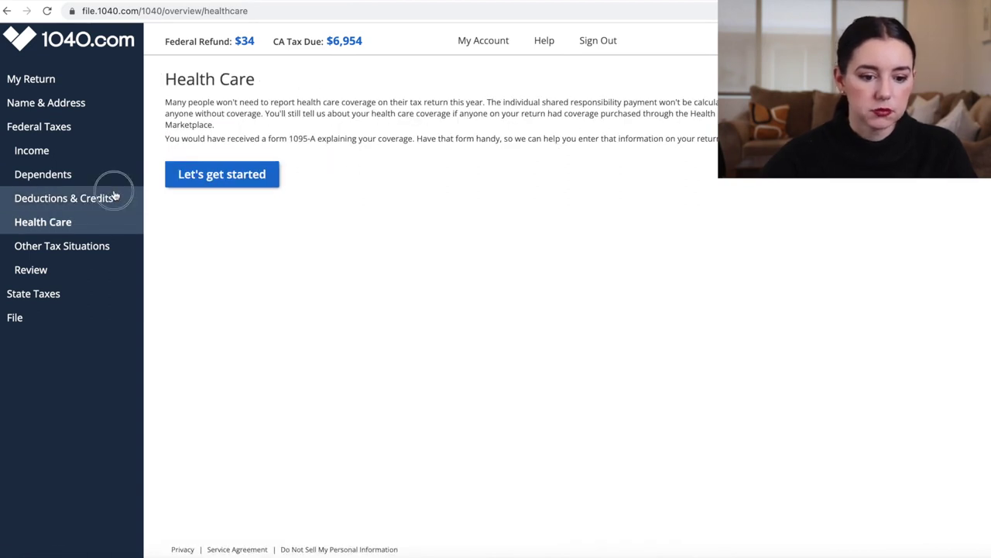
scroll(387, 232, down, 5)
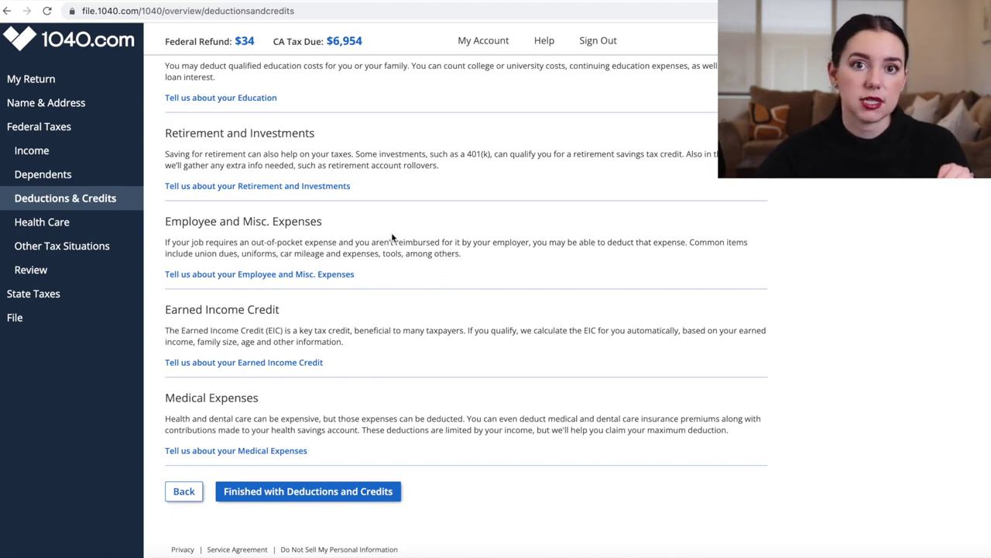
scroll(391, 237, up, 4)
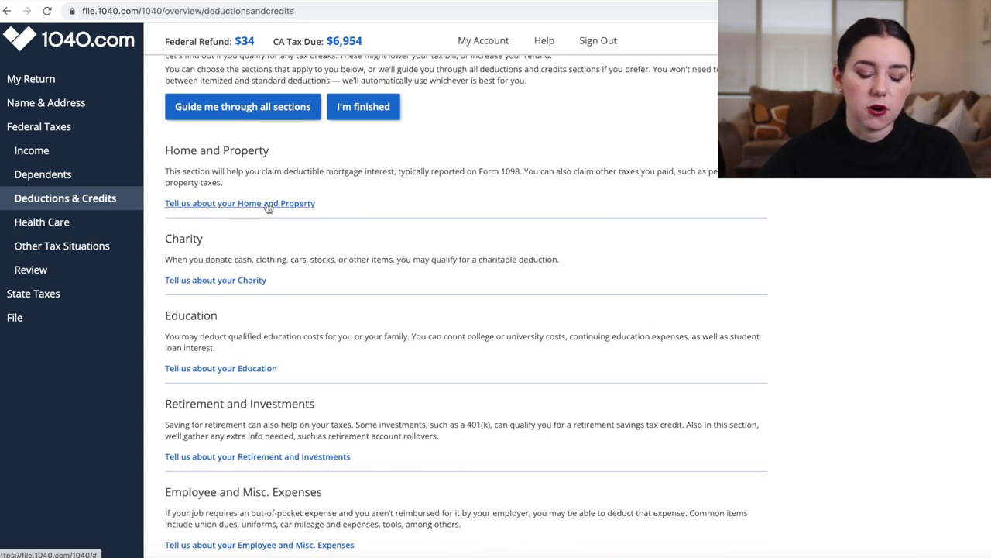
scroll(355, 226, down, 4)
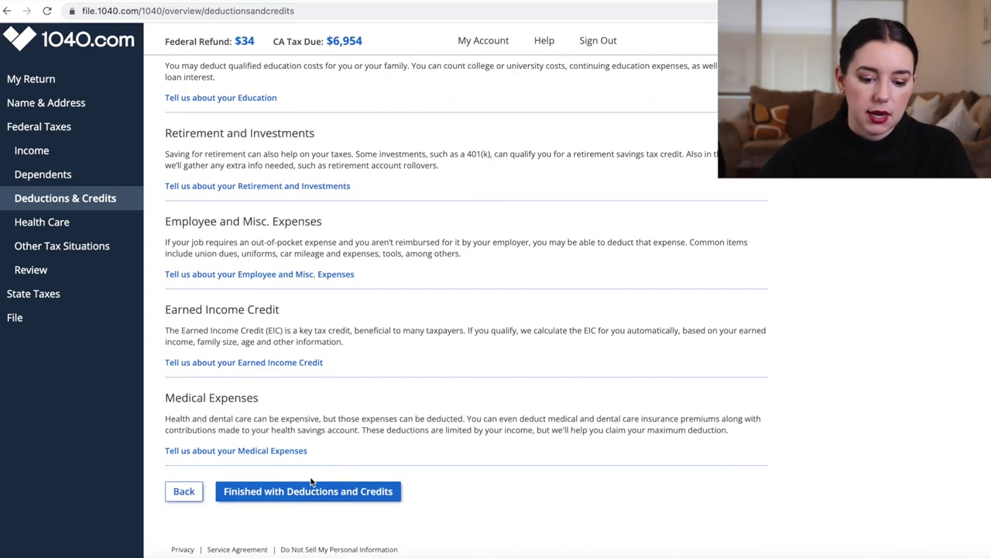
click(302, 496)
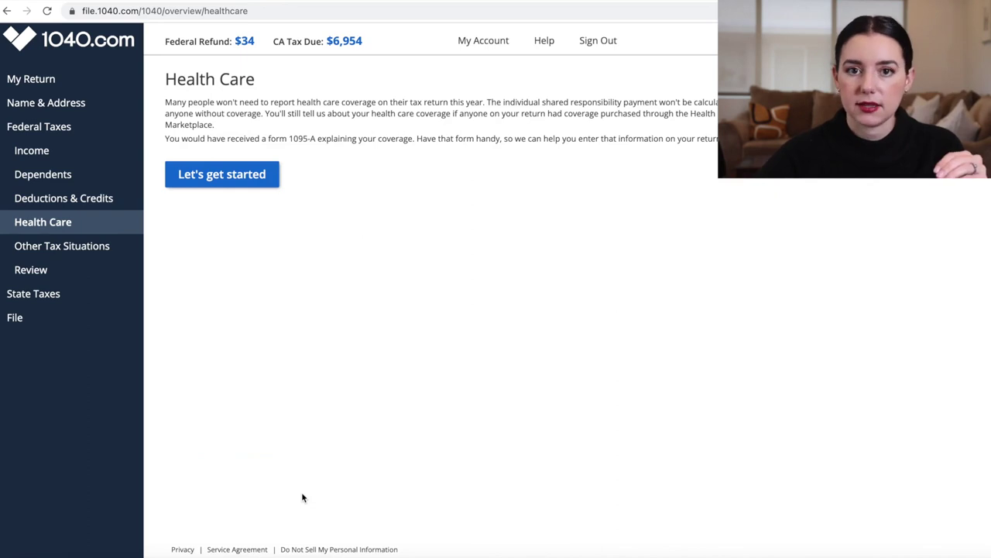
Answer No to Marketplace health coverage and finish the Health Care questions
click(231, 183)
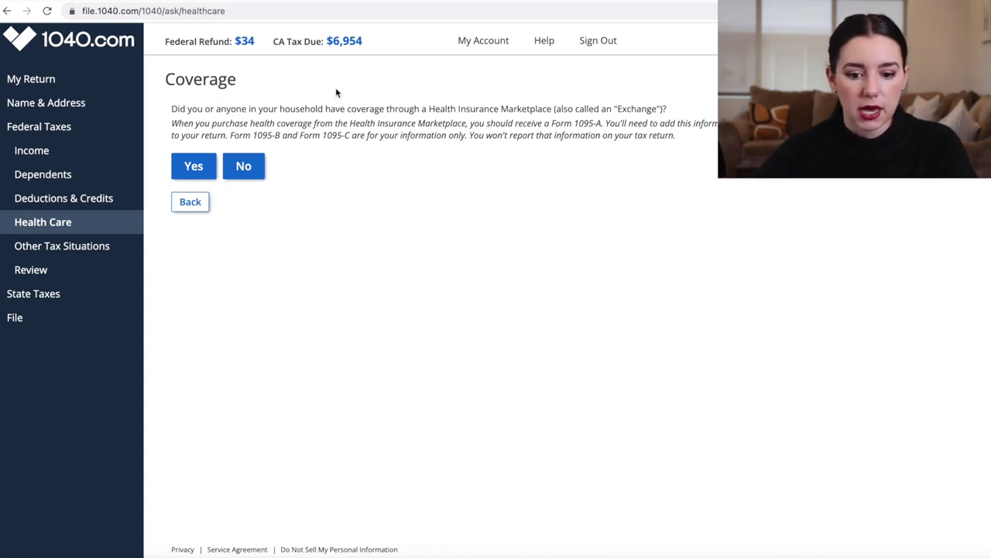
click(246, 167)
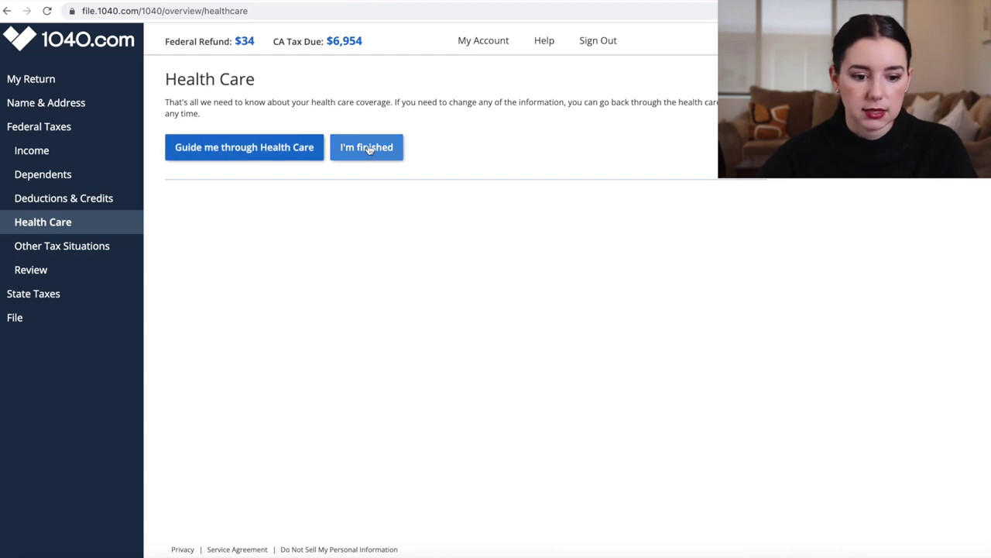
click(365, 149)
Answer No to 2022 estimated payments, applying the 2021 refund, and 2023 estimated payments
click(252, 142)
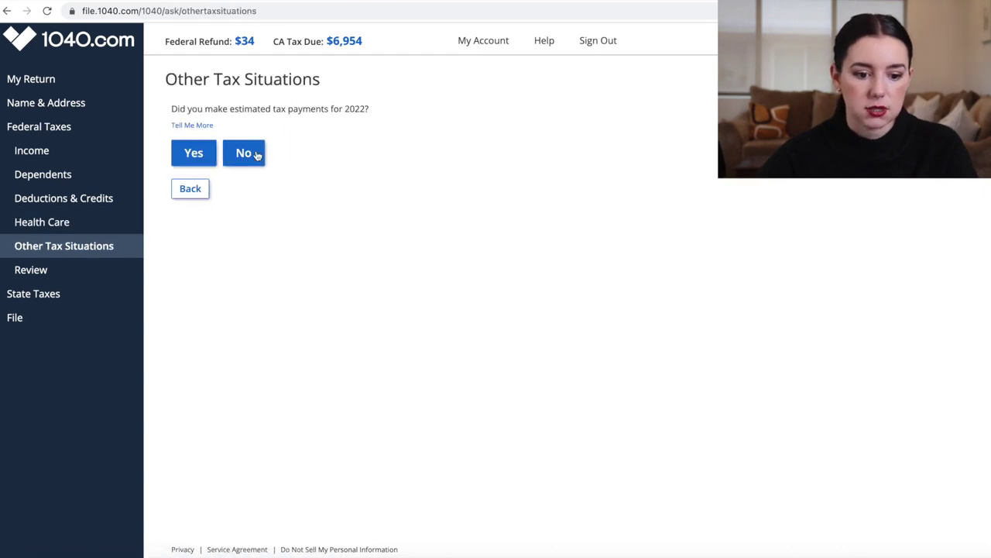
click(258, 155)
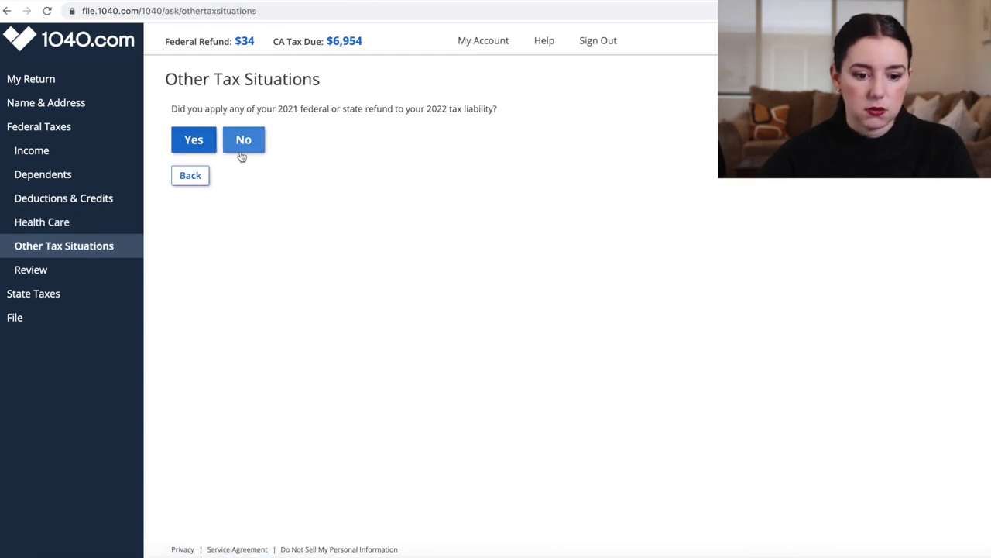
click(238, 148)
click(237, 146)
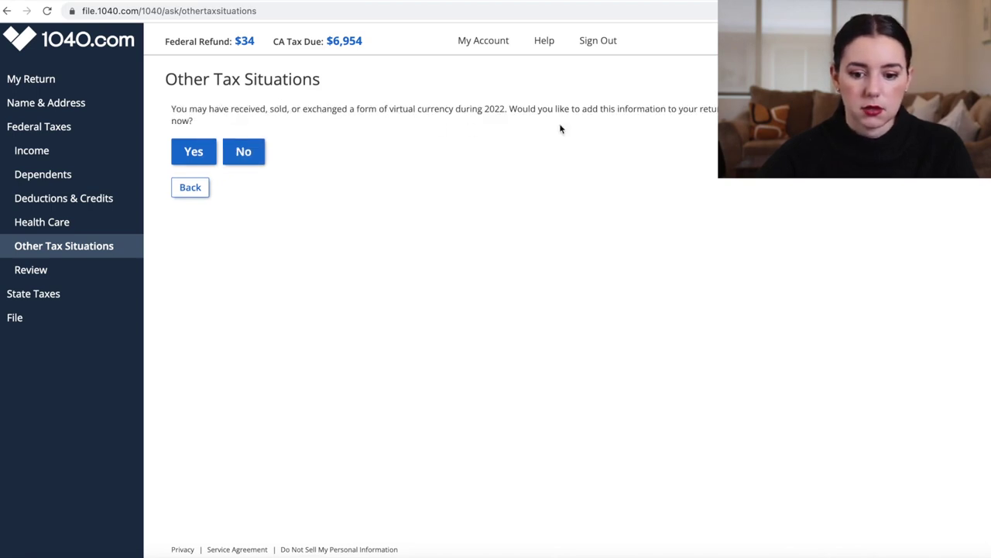
Report virtual currency activity during the year and save the virtual currency information
click(203, 161)
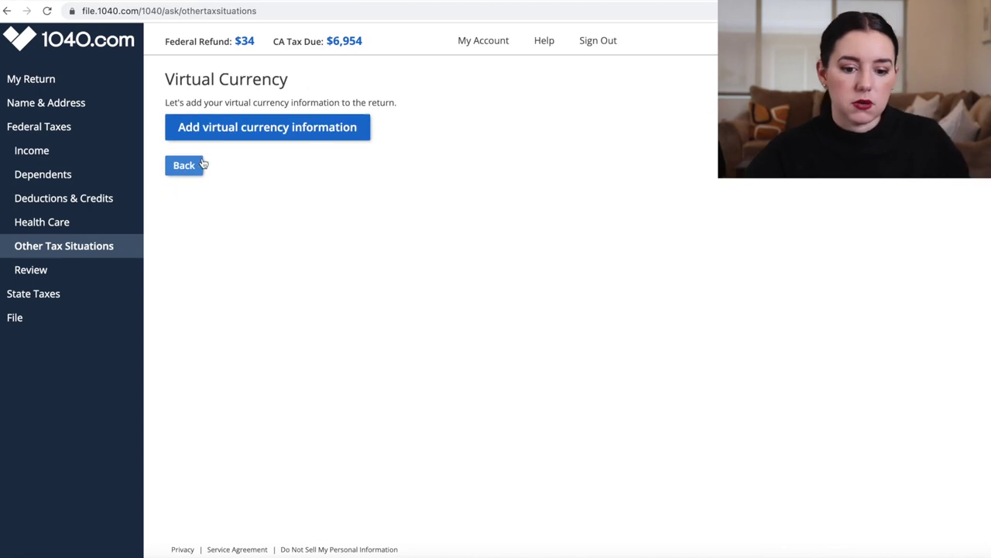
click(241, 130)
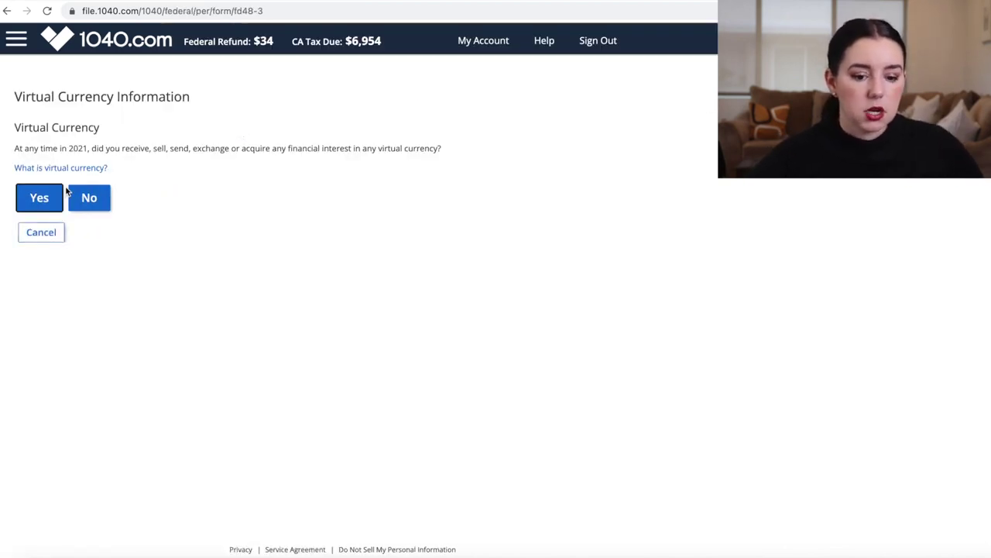
click(37, 196)
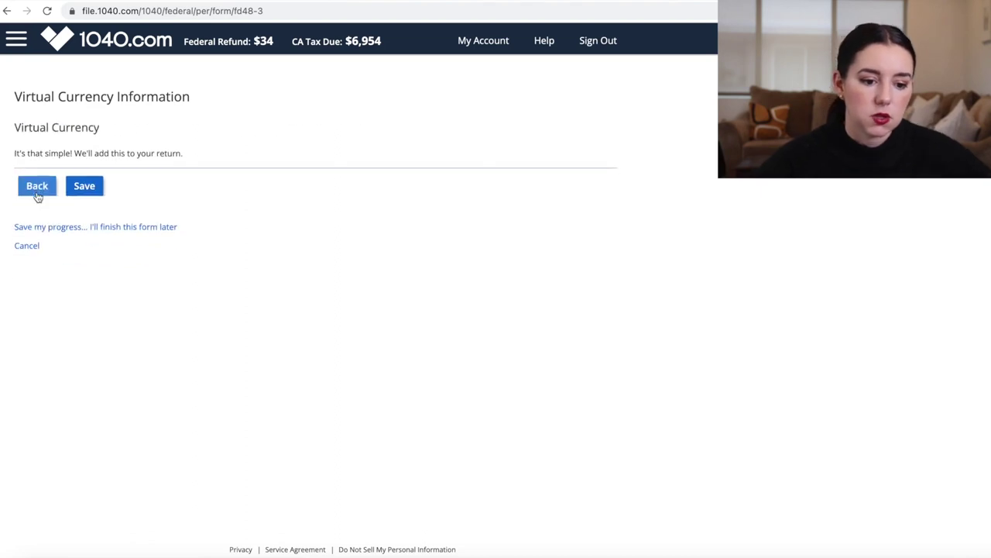
click(37, 185)
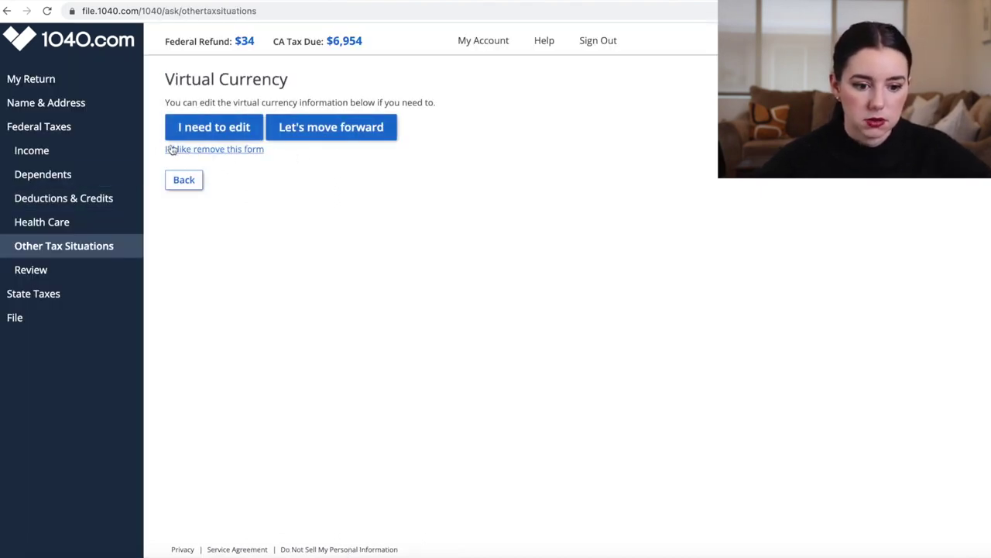
click(224, 131)
click(95, 235)
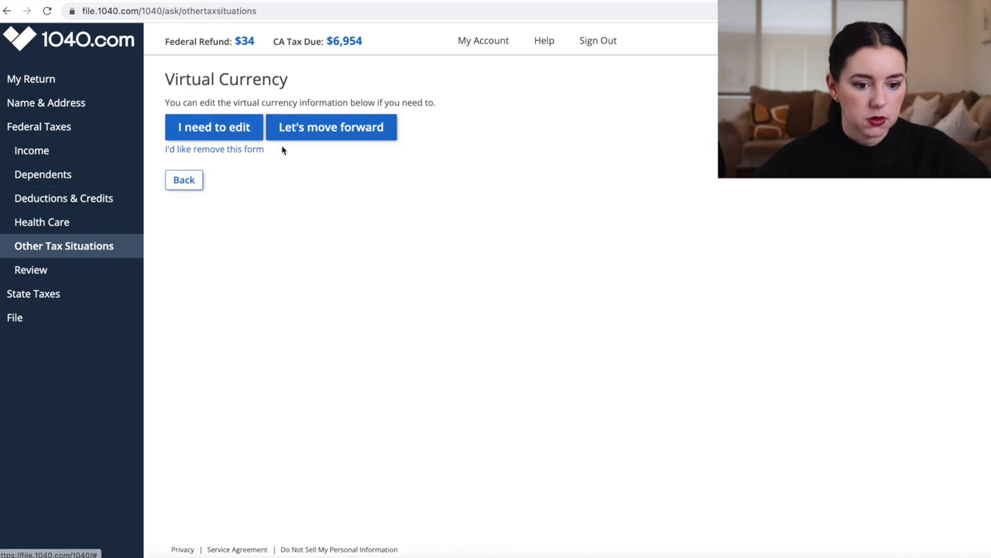
click(302, 132)
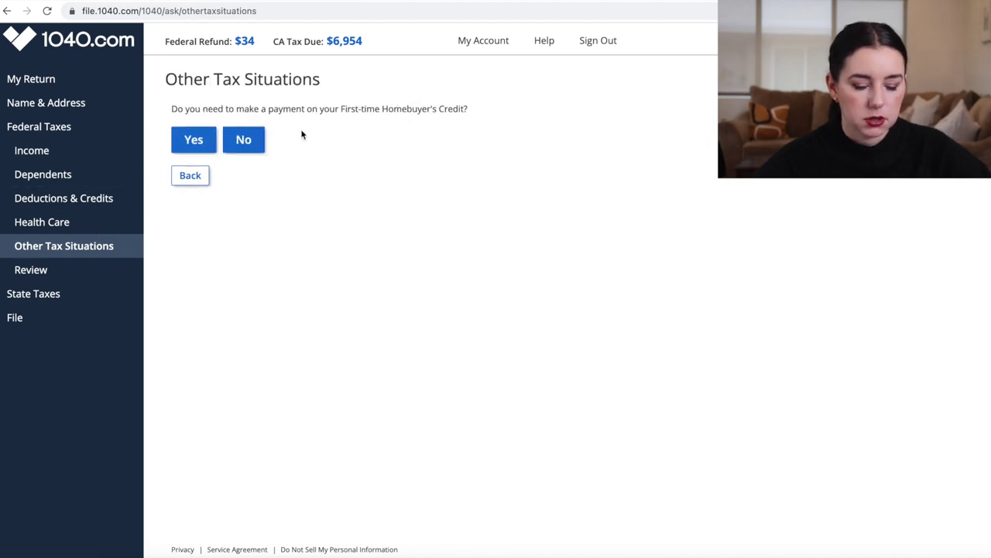
Answer No to the First-time Homebuyer's Credit payment and Yes to a foreign account or trust
click(227, 141)
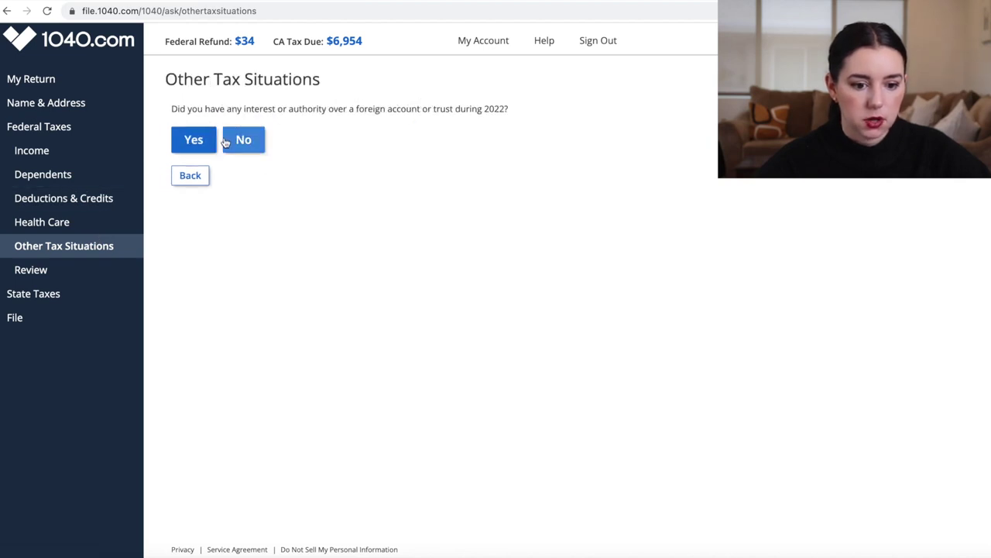
click(232, 144)
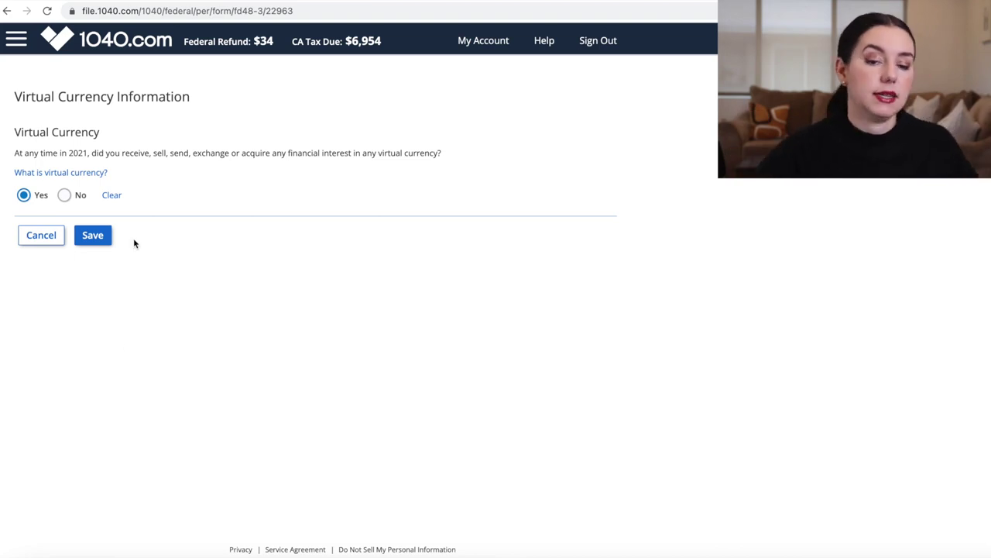
click(56, 237)
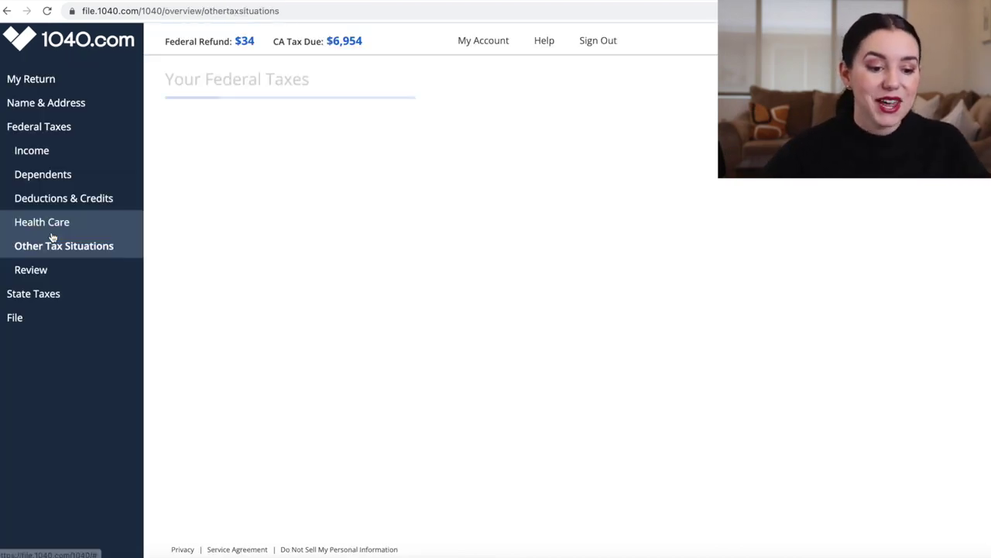
Check the Income overview, confirm Federal Review shows ready to file with a $34 refund, and finish federal
click(47, 155)
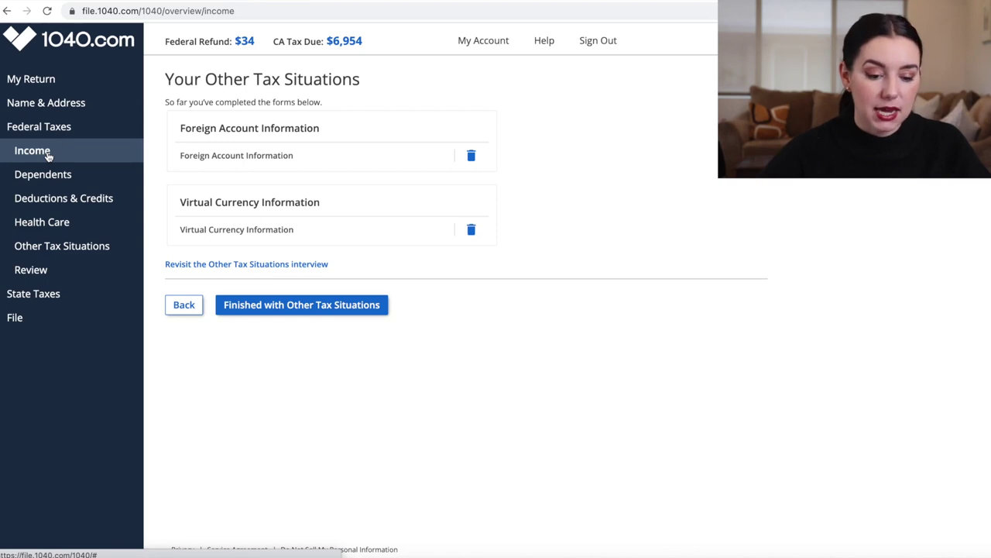
scroll(449, 191, down, 5)
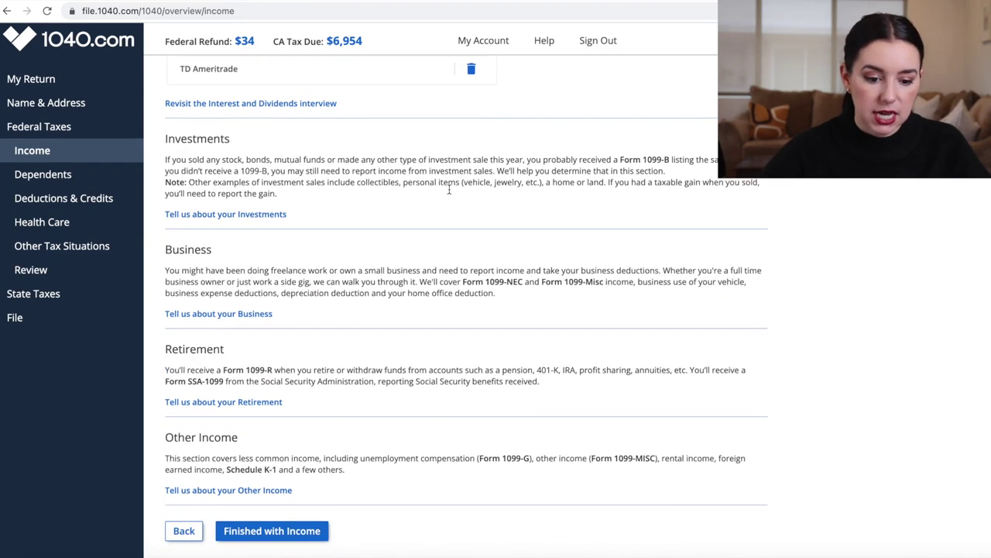
scroll(449, 191, down, 1)
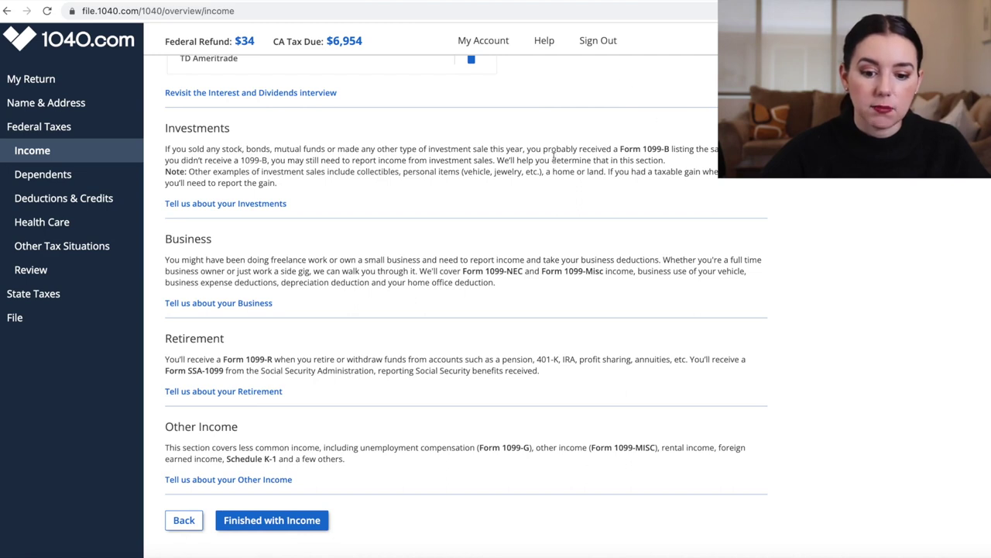
drag(624, 147, 643, 186)
click(635, 174)
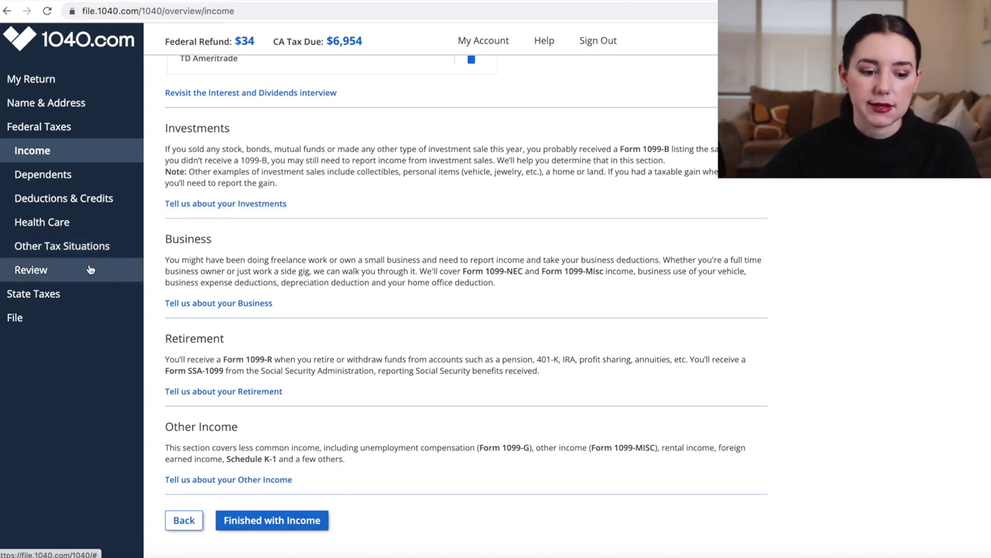
click(90, 269)
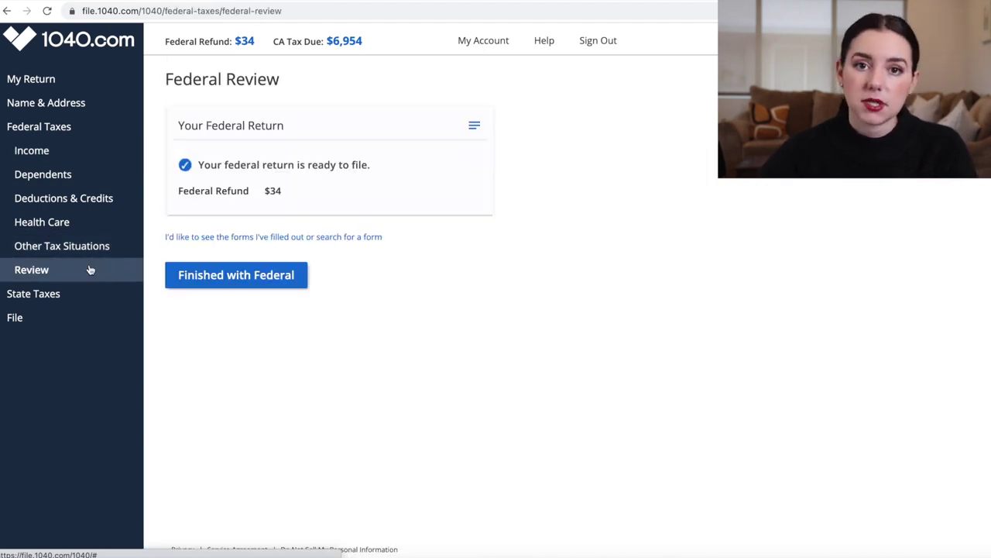
click(230, 285)
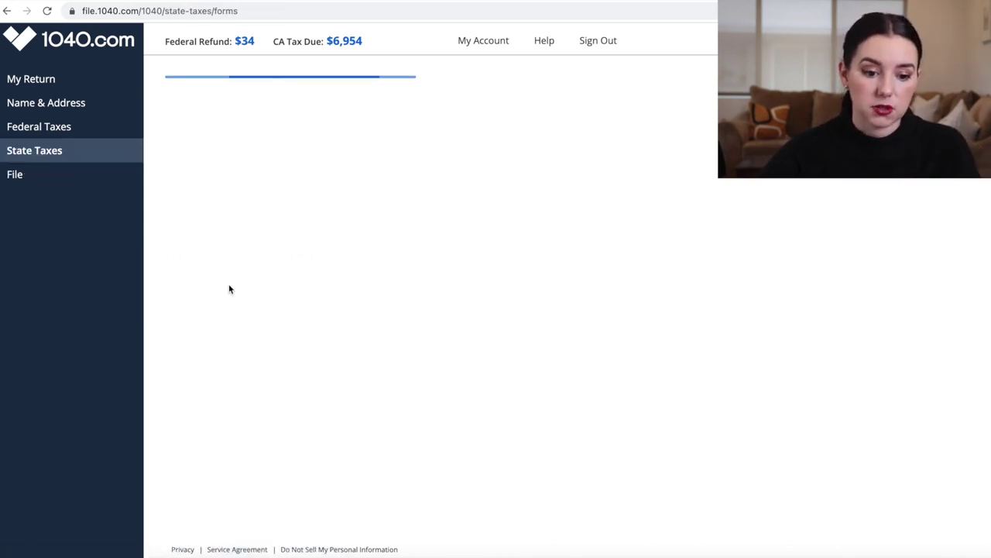